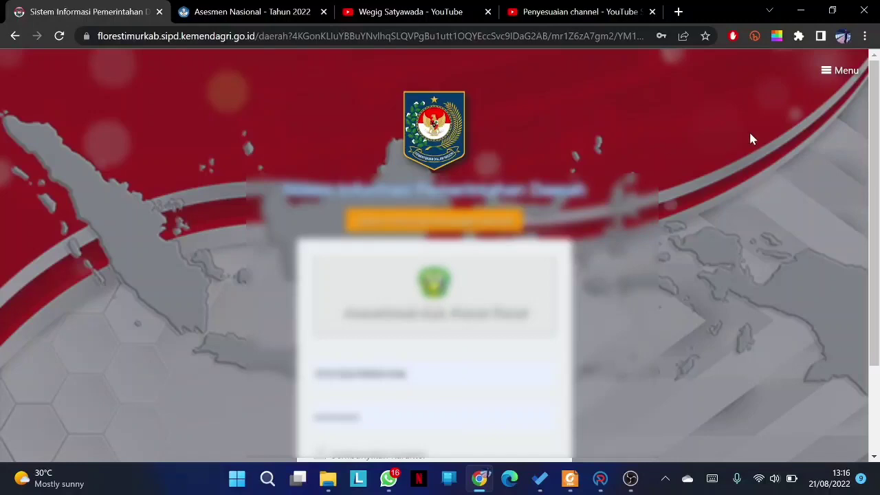
# - Sign in to the Flores Timur SIPD portal with the saved school account from autofill
pyautogui.scroll(-2, 877, 206)
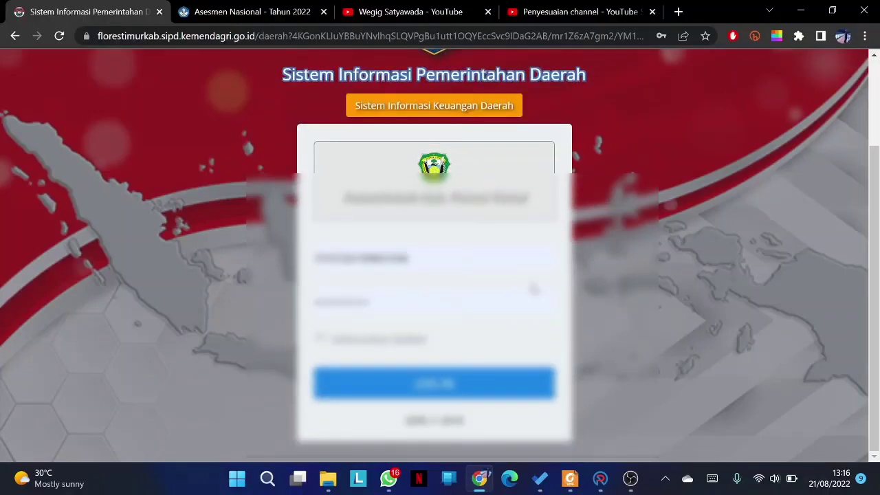
pyautogui.click(409, 257)
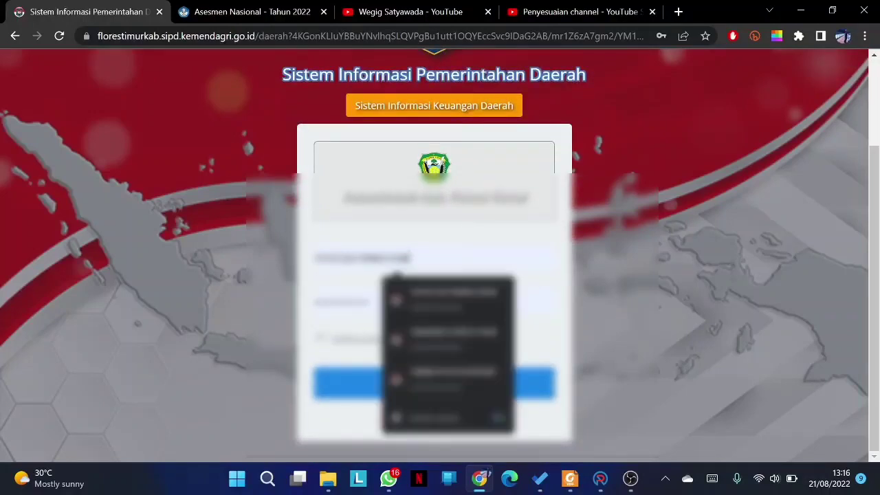
pyautogui.click(472, 387)
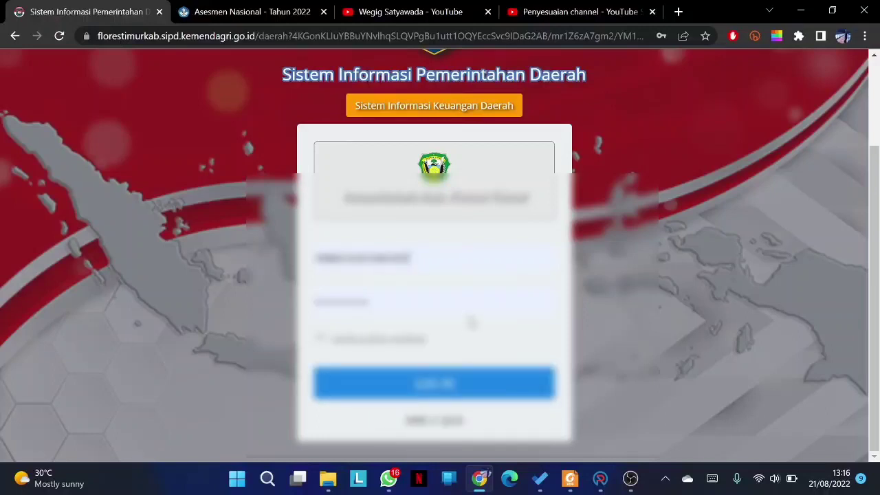
pyautogui.click(436, 383)
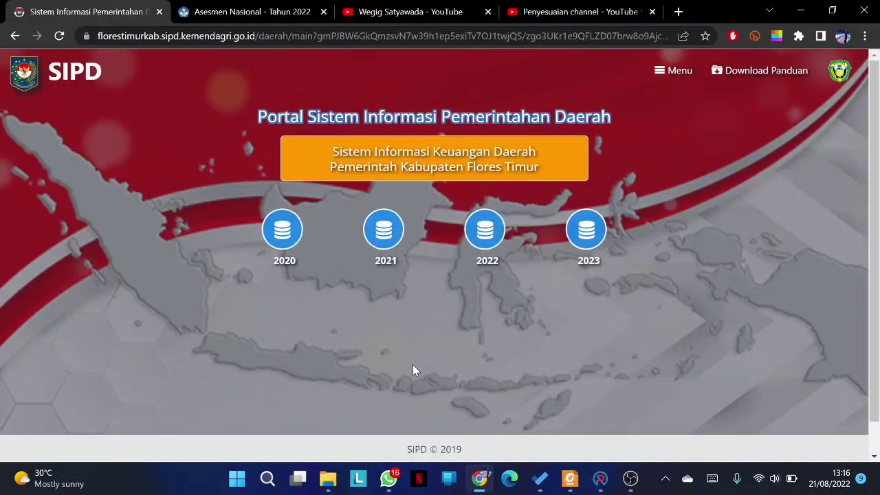
# - Enter budget year 2022 and open Sub Kegiatan Belanja from the sidebar
pyautogui.click(486, 229)
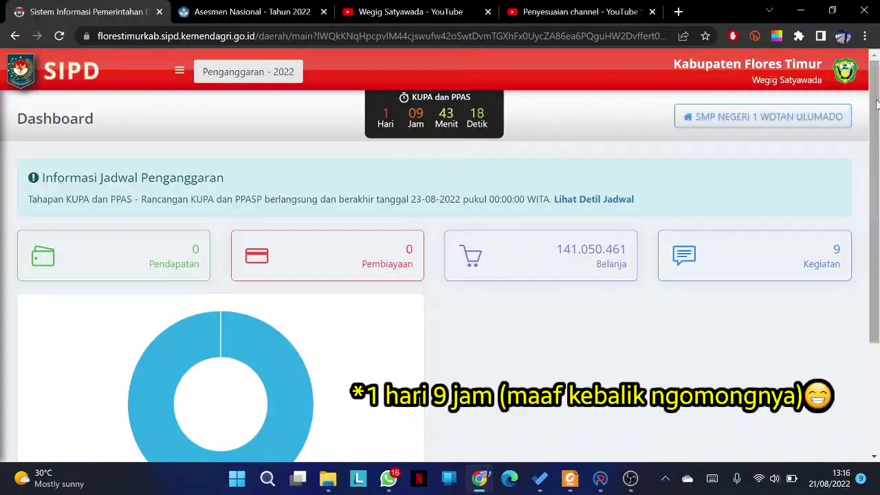
pyautogui.moveTo(877, 103)
pyautogui.mouseDown()
pyautogui.moveTo(877, 142)
pyautogui.moveTo(878, 91)
pyautogui.mouseUp()
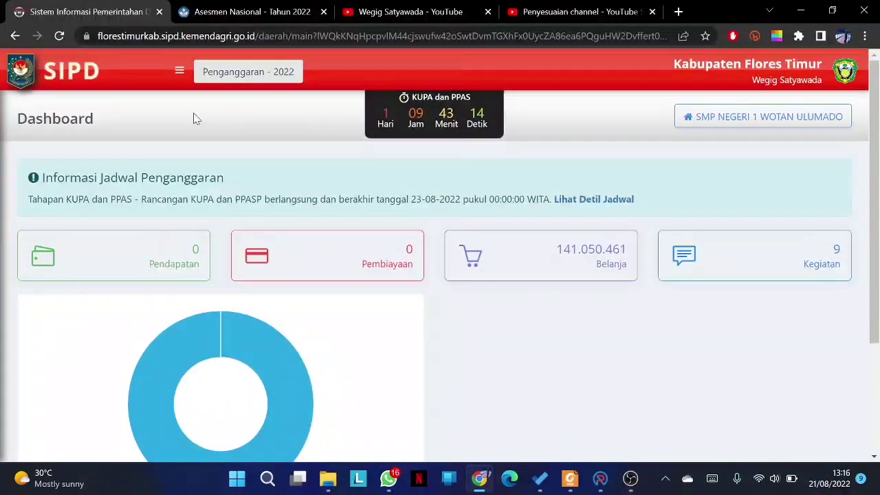
pyautogui.click(180, 70)
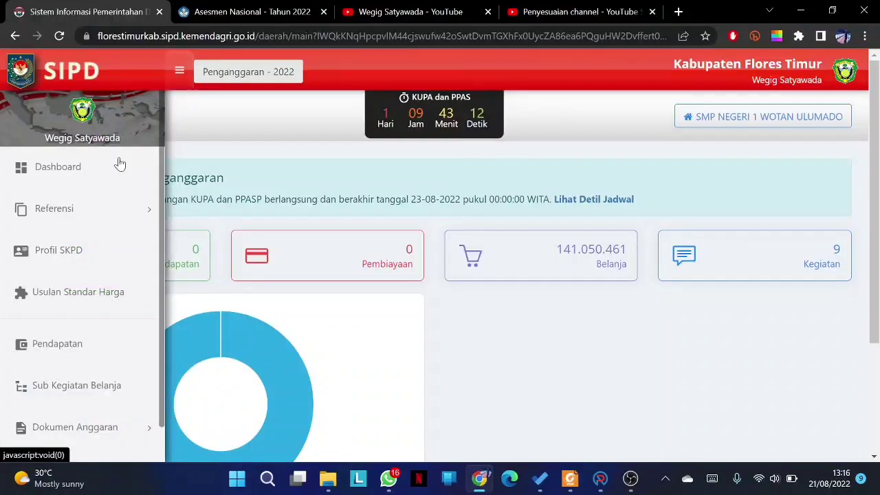
pyautogui.click(73, 398)
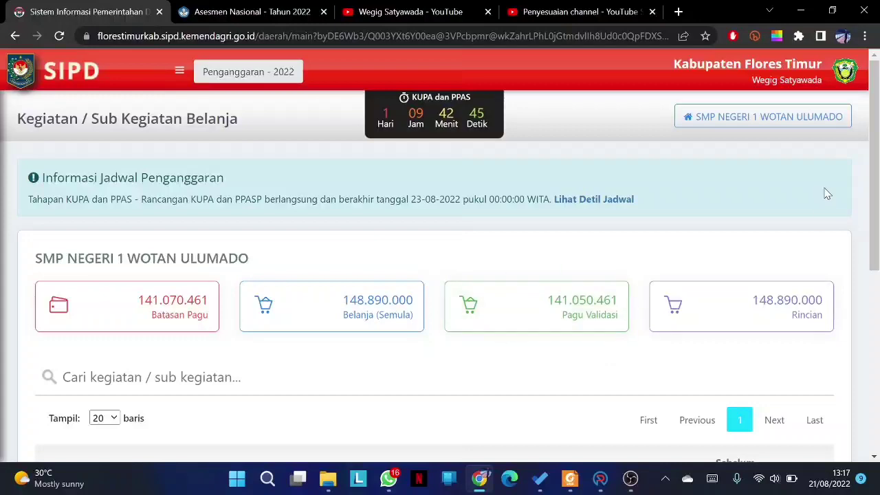
# - Open Detil Rincian for the Pengelolaan Dana BOS sub-activity row
pyautogui.moveTo(874, 130); pyautogui.dragTo(878, 260)
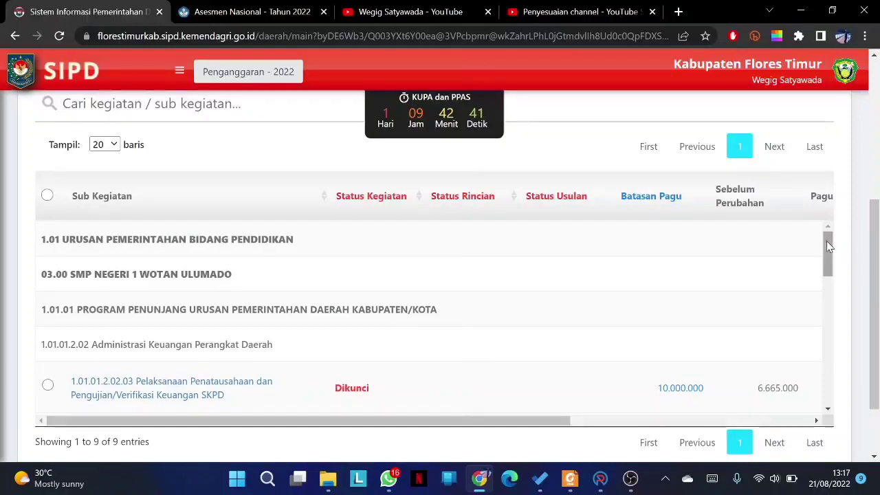
pyautogui.moveTo(829, 246); pyautogui.dragTo(849, 390)
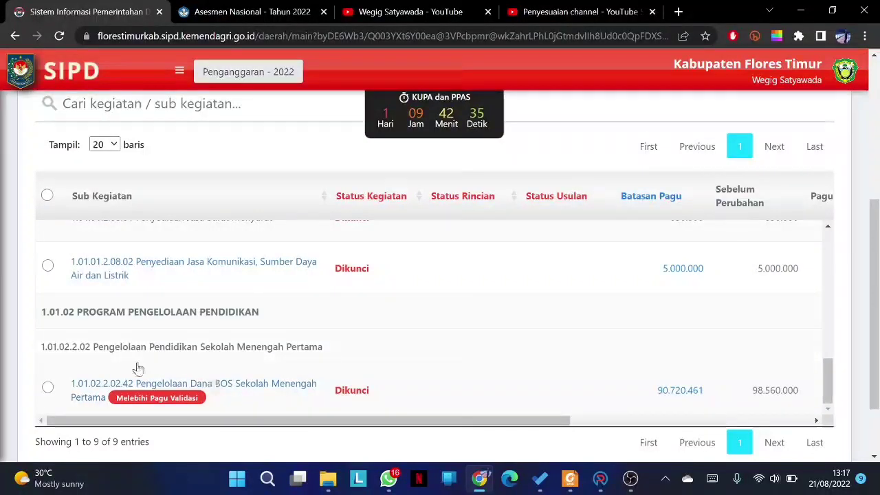
pyautogui.moveTo(264, 418); pyautogui.dragTo(507, 429)
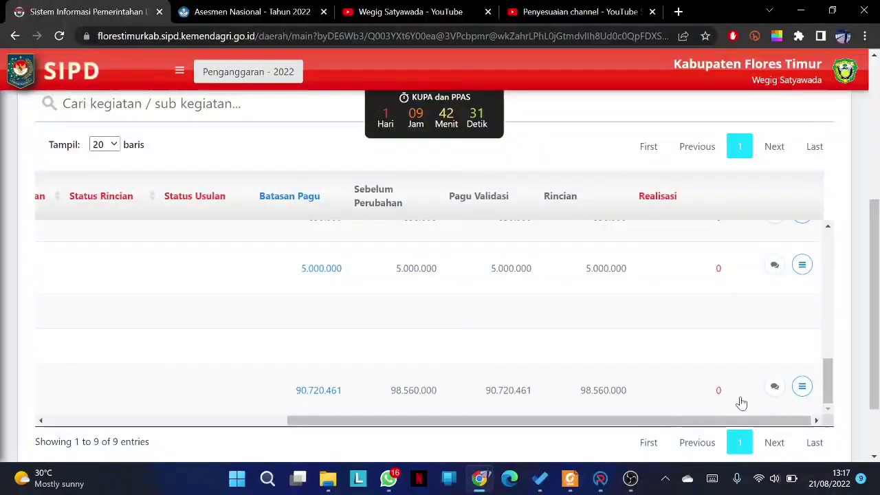
pyautogui.click(802, 388)
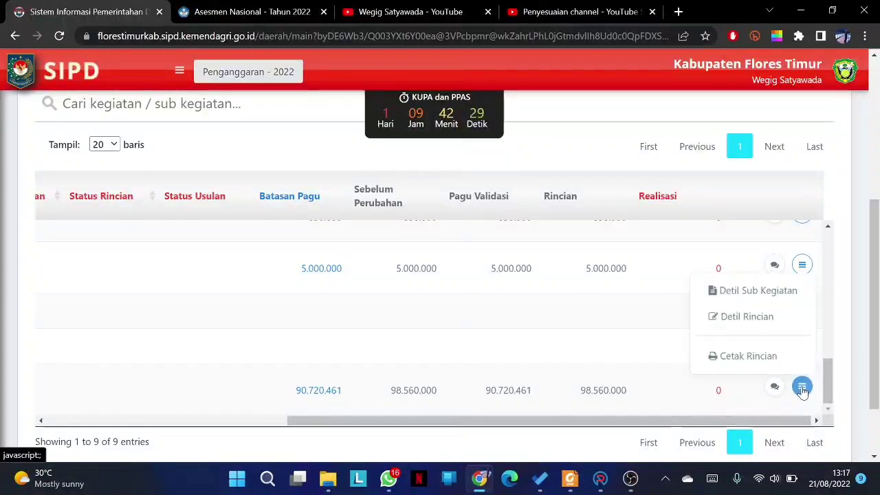
pyautogui.click(770, 319)
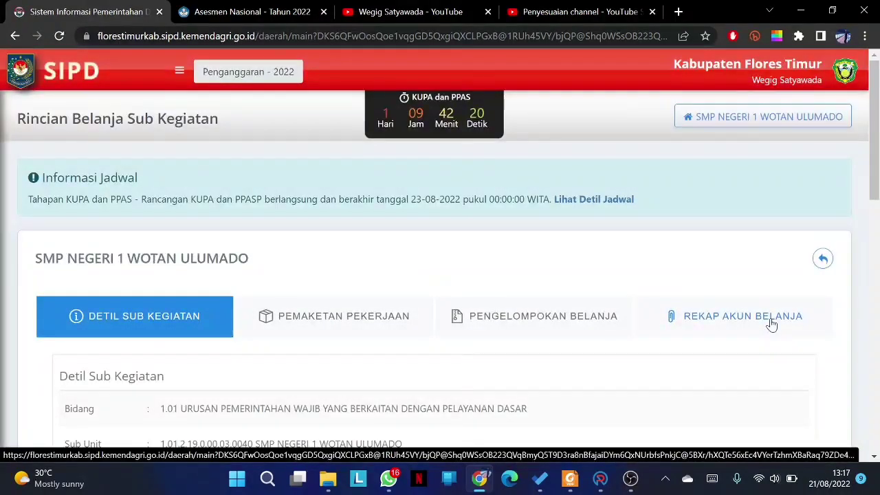
pyautogui.moveTo(876, 162); pyautogui.dragTo(878, 311)
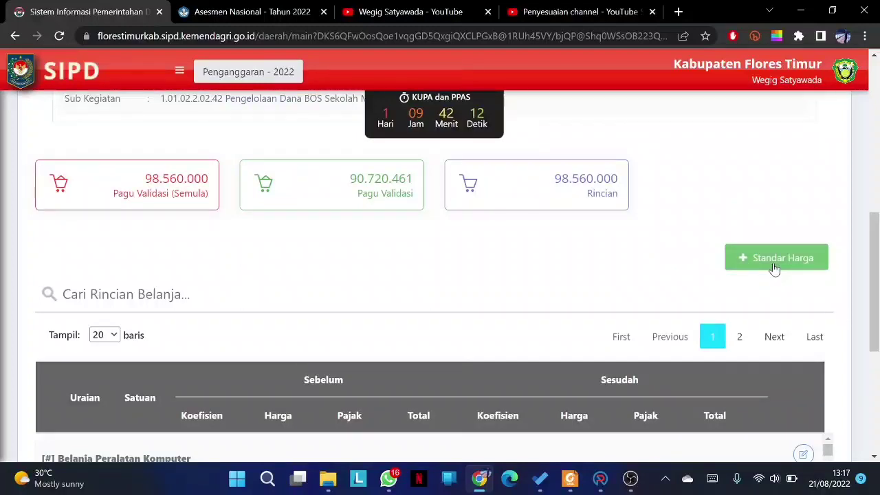
pyautogui.click(774, 268)
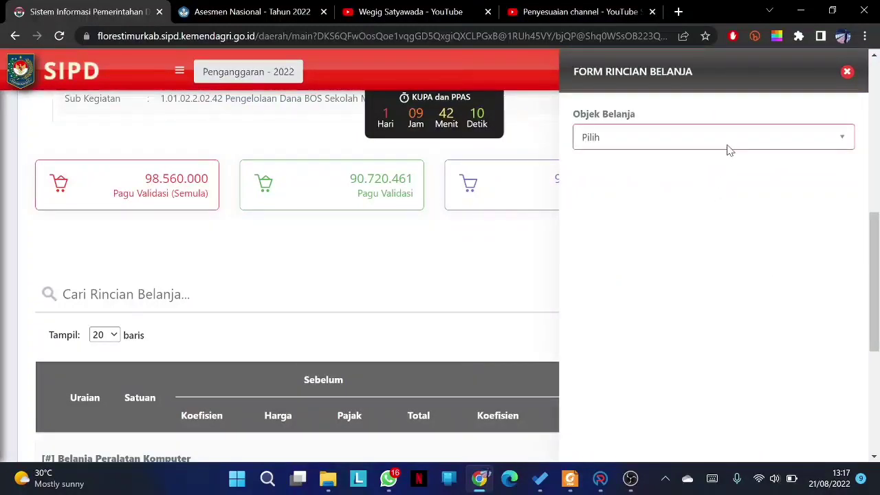
pyautogui.click(834, 143)
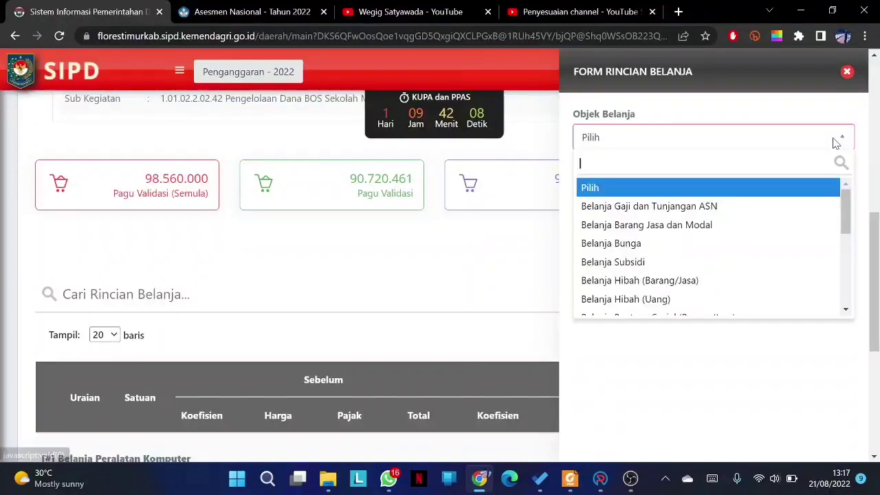
pyautogui.moveTo(847, 194); pyautogui.dragTo(849, 261)
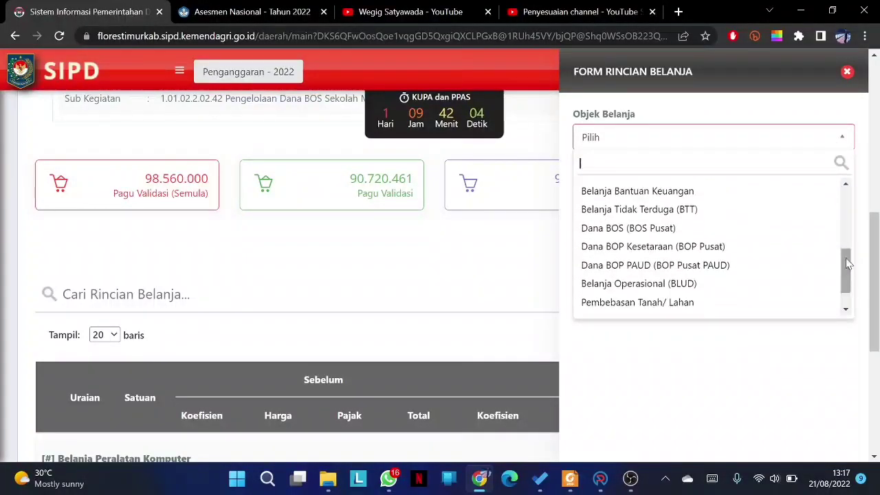
pyautogui.click(683, 238)
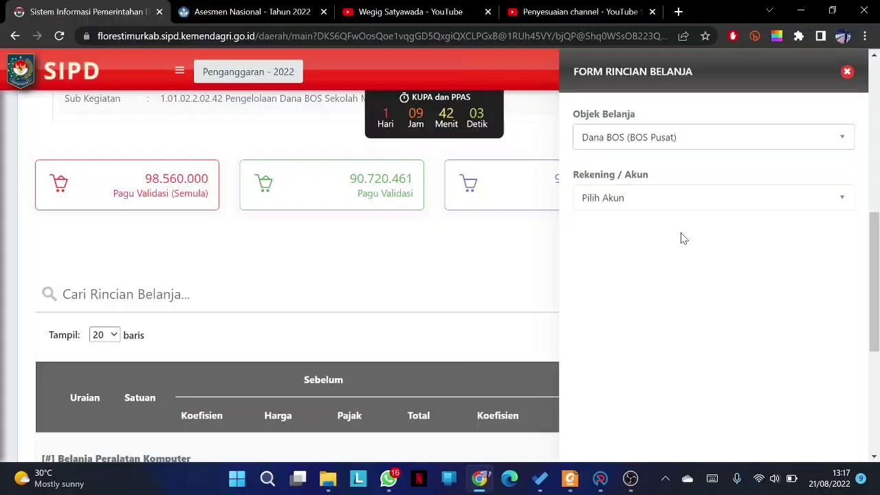
pyautogui.click(839, 201)
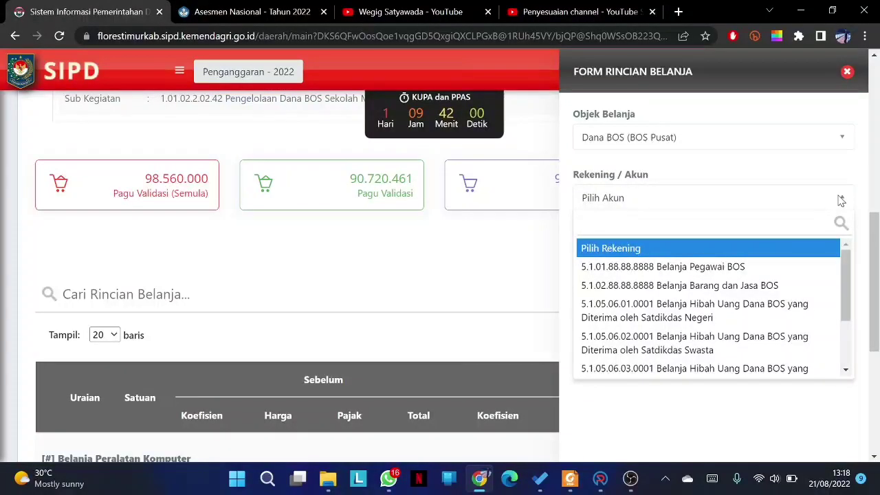
pyautogui.click(526, 272)
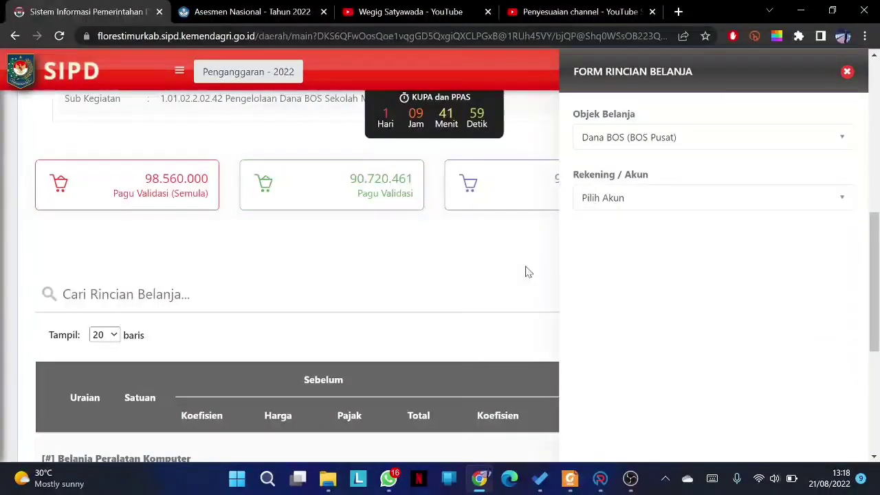
pyautogui.click(847, 72)
pyautogui.moveTo(875, 242); pyautogui.dragTo(876, 320)
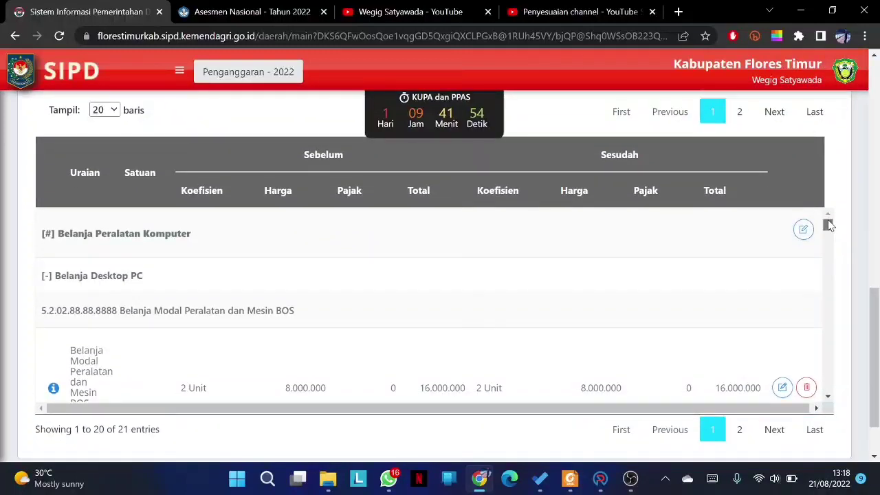
# - Scroll the 21-entry spending-detail table, topped by Belanja Desktop PC at 16.000.000
pyautogui.moveTo(828, 225); pyautogui.dragTo(836, 292)
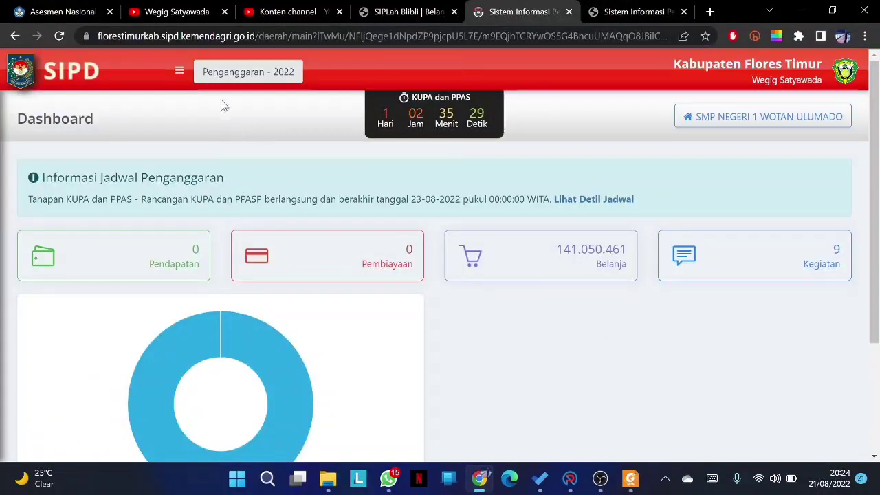
# - From Sub Kegiatan Belanja, open Detil Rincian for the BOS sub-activity (Pagu 90.720.461)
pyautogui.click(179, 72)
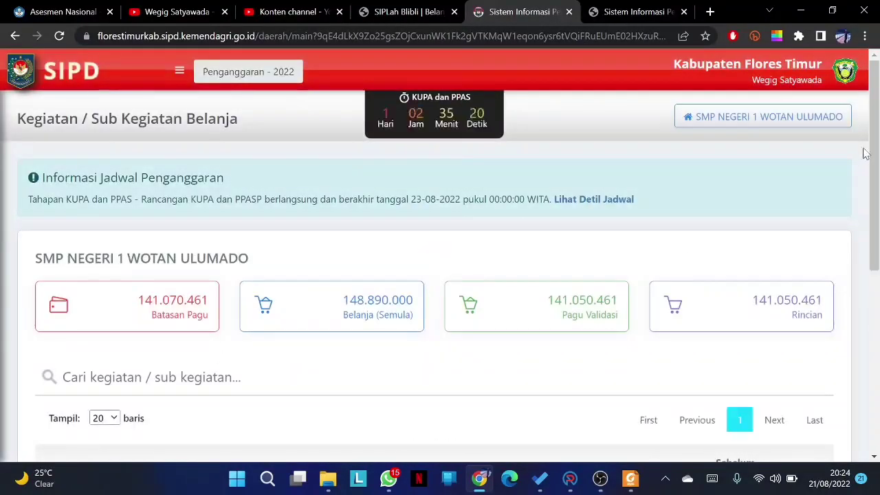
pyautogui.moveTo(874, 155); pyautogui.dragTo(873, 273)
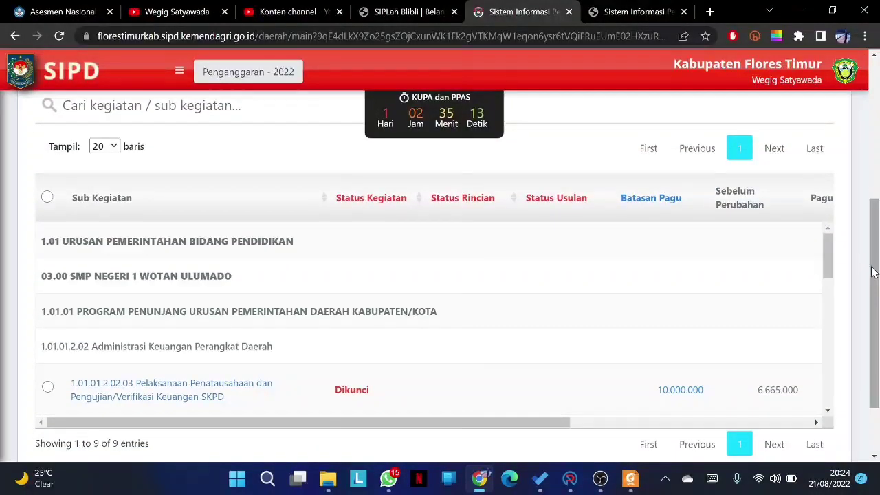
pyautogui.moveTo(830, 246); pyautogui.dragTo(839, 393)
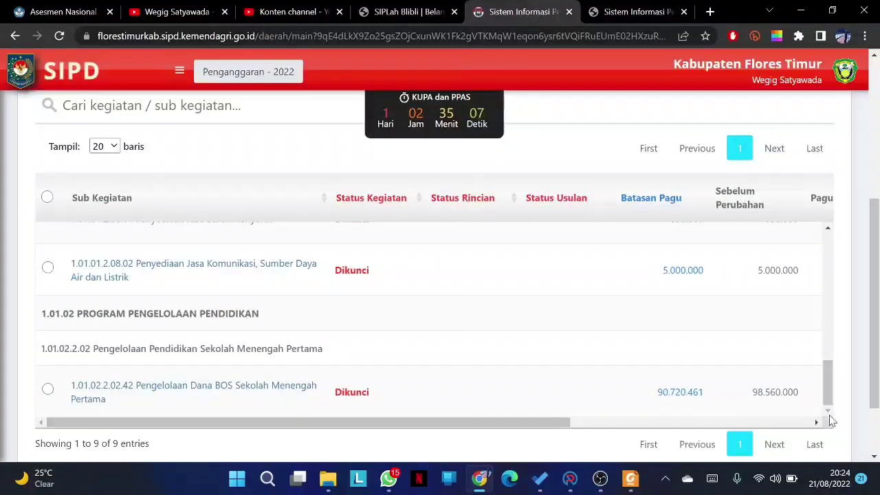
pyautogui.moveTo(558, 422); pyautogui.dragTo(821, 434)
pyautogui.click(801, 389)
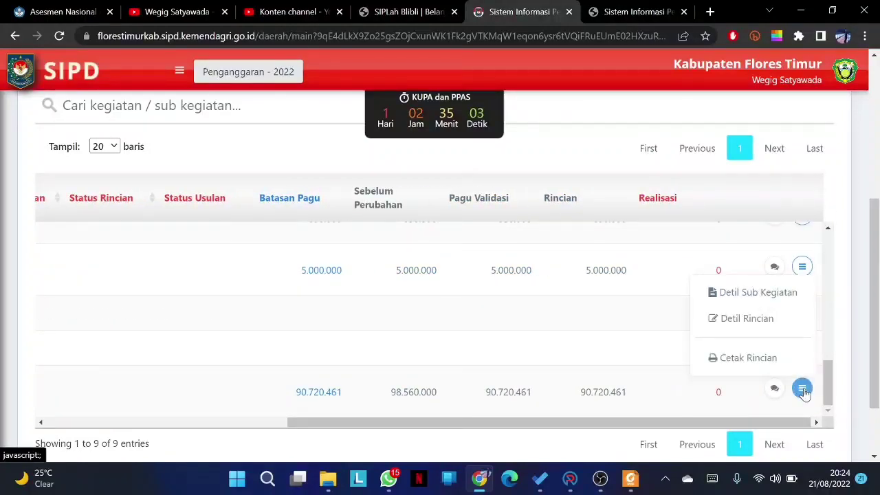
pyautogui.click(766, 325)
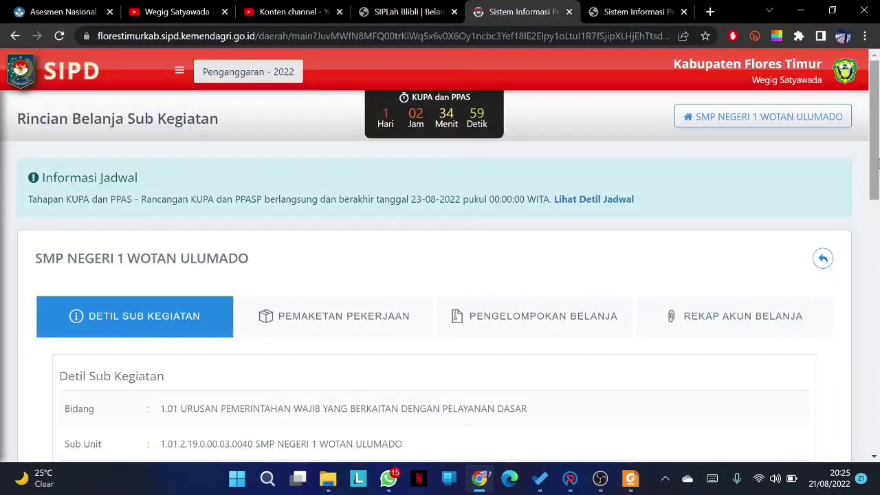
# - Filter the spending table by 'hon' to show the 1 Orang x 12 Bulan Belanja Pegawai BOS line
pyautogui.moveTo(878, 162); pyautogui.dragTo(878, 407)
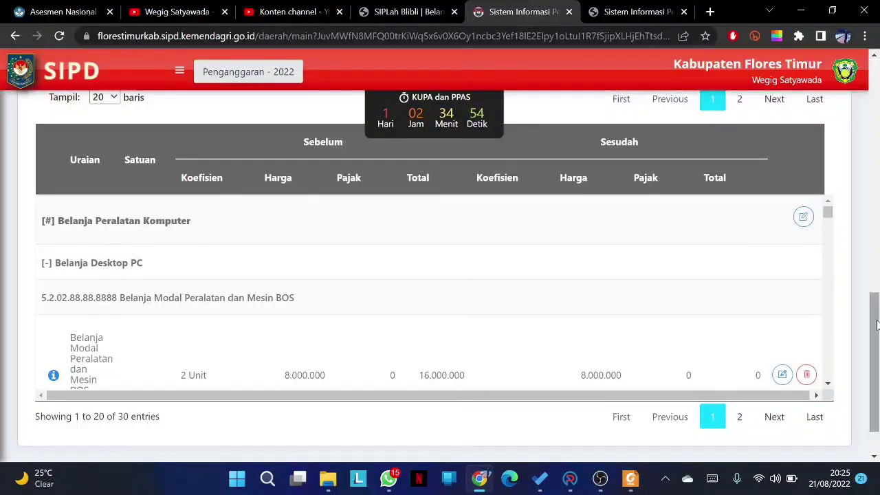
pyautogui.moveTo(876, 325); pyautogui.dragTo(869, 279)
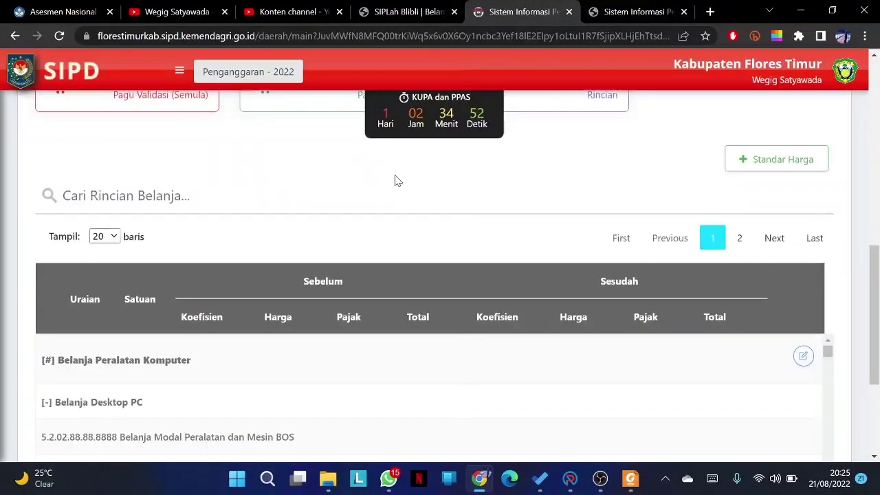
pyautogui.write('ho')
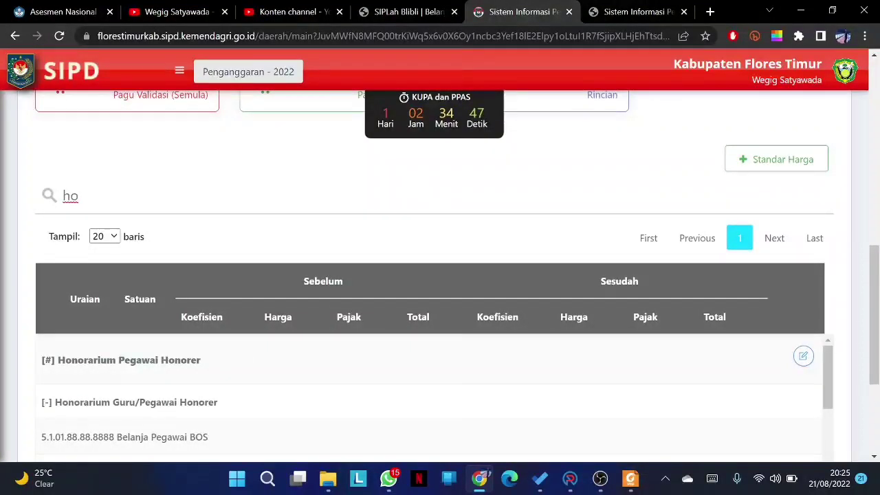
pyautogui.write('n')
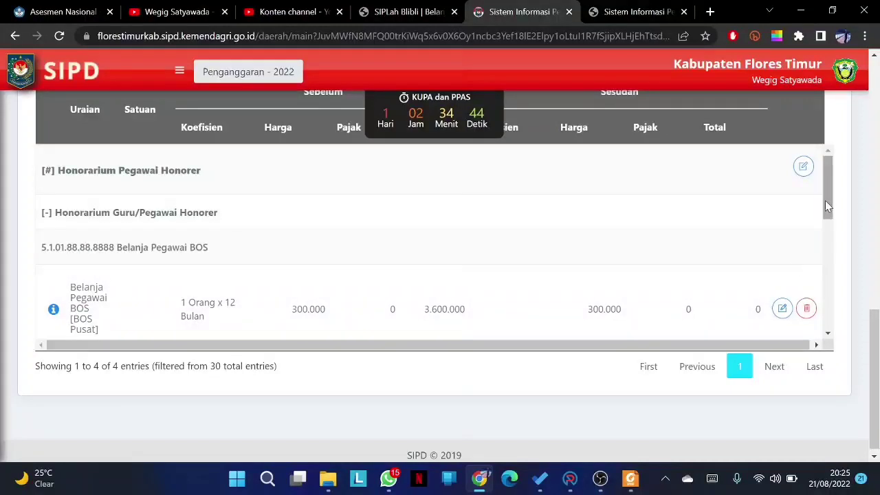
pyautogui.moveTo(828, 203); pyautogui.dragTo(829, 207)
pyautogui.scroll(1, 828, 204)
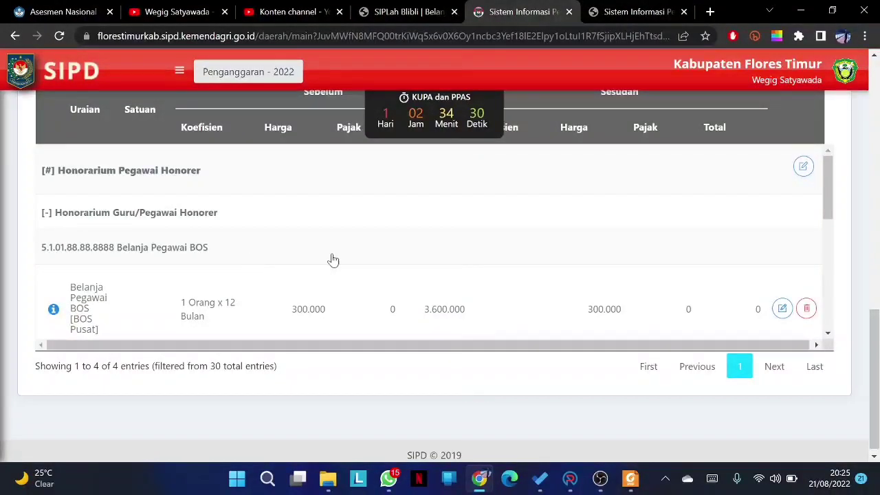
# - Delete the 1 Orang x 12 Bulan honorarium line, confirming with 'Ya, Hapus!'
pyautogui.click(782, 308)
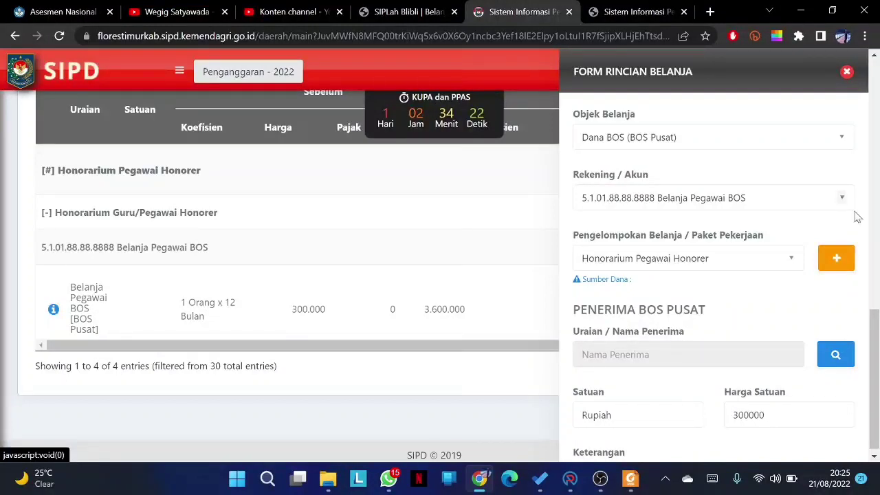
pyautogui.click(847, 76)
pyautogui.click(805, 311)
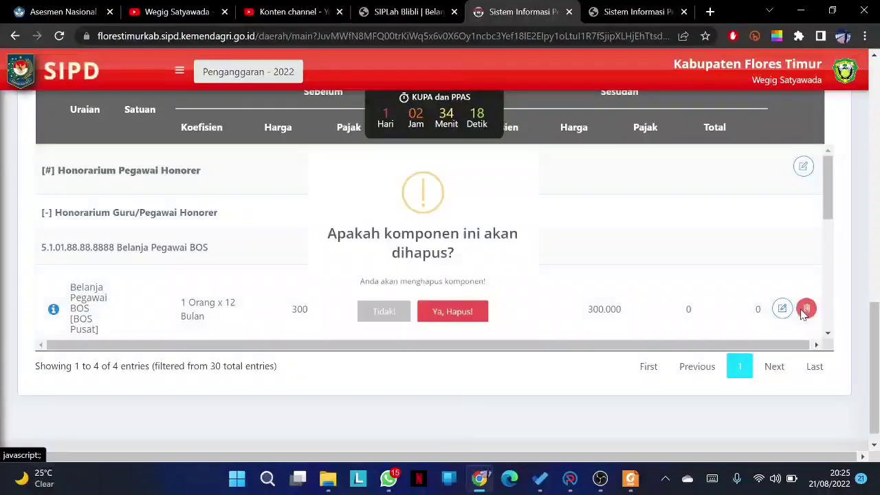
pyautogui.click(478, 346)
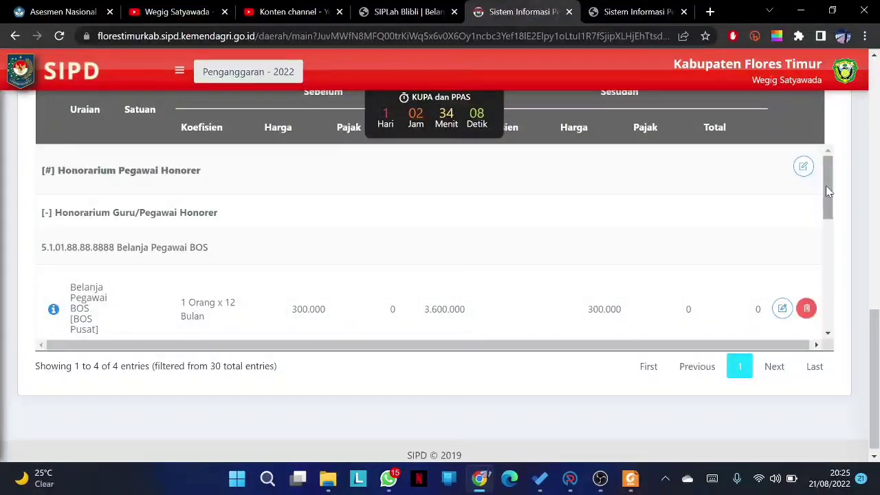
pyautogui.moveTo(825, 185); pyautogui.dragTo(838, 227)
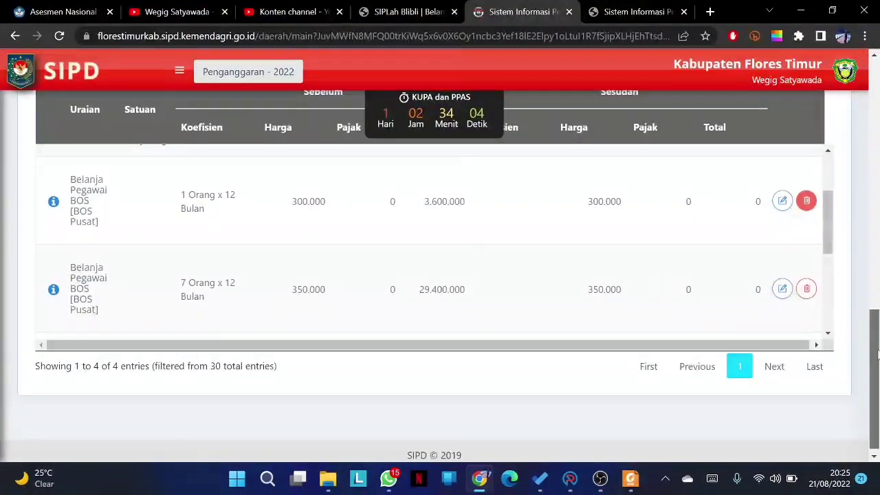
pyautogui.moveTo(875, 354); pyautogui.dragTo(875, 293)
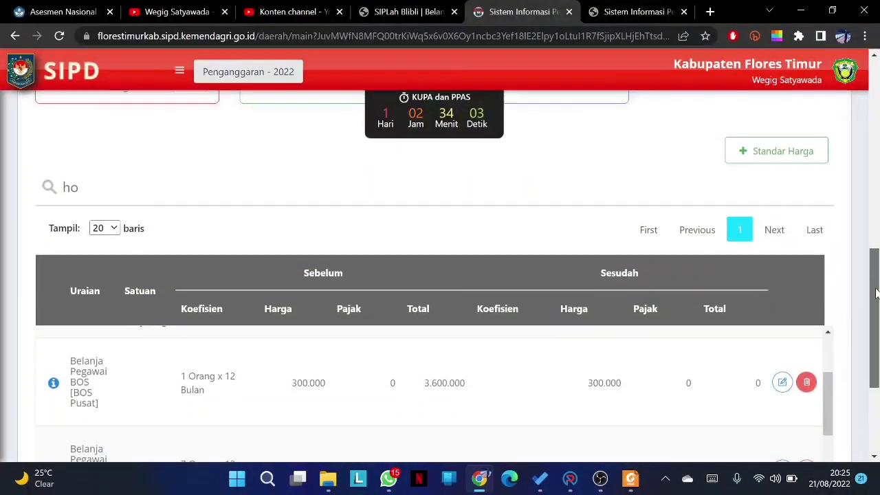
# - Add a Standar Harga detail: Dana BOS (BOS Pusat), account 5.1.02.88.88.8888, group Honorarium Pegawai Honorer
pyautogui.click(781, 159)
pyautogui.click(833, 139)
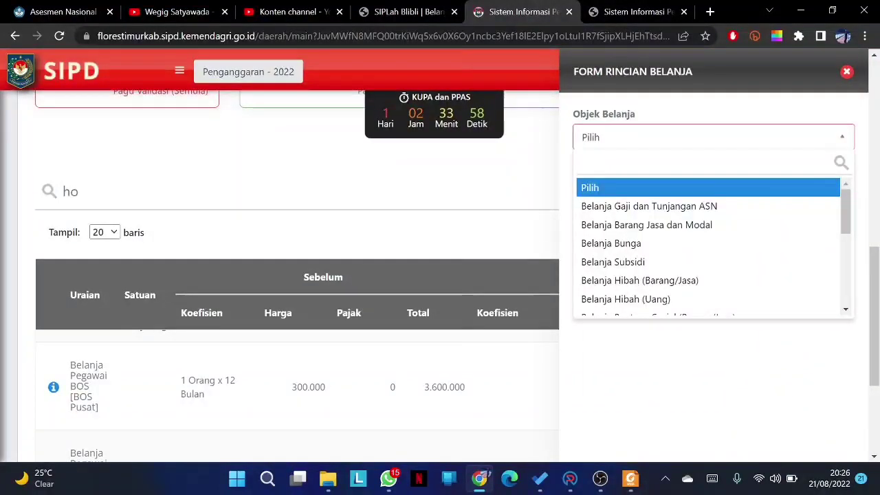
pyautogui.write('bos')
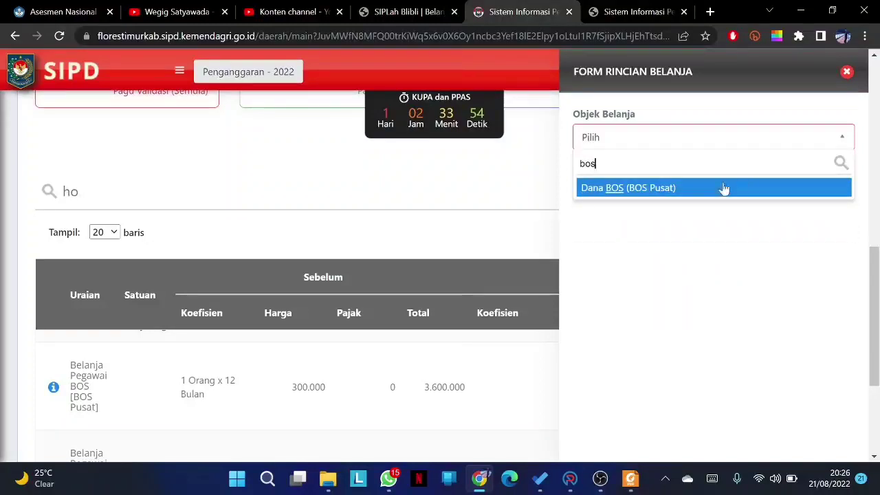
pyautogui.click(660, 189)
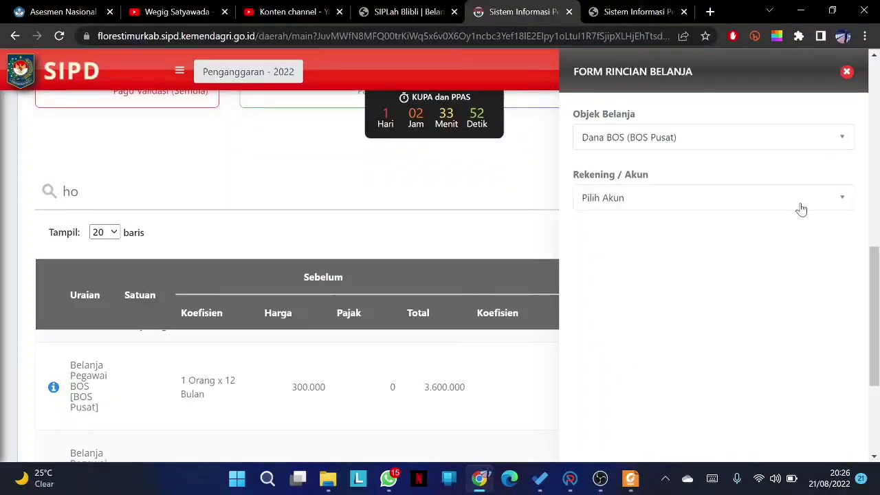
pyautogui.click(841, 204)
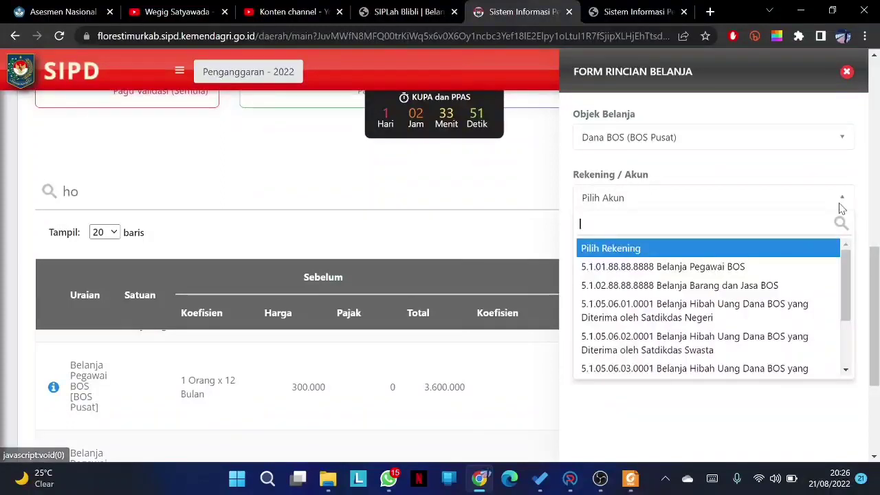
pyautogui.click(753, 285)
pyautogui.click(792, 268)
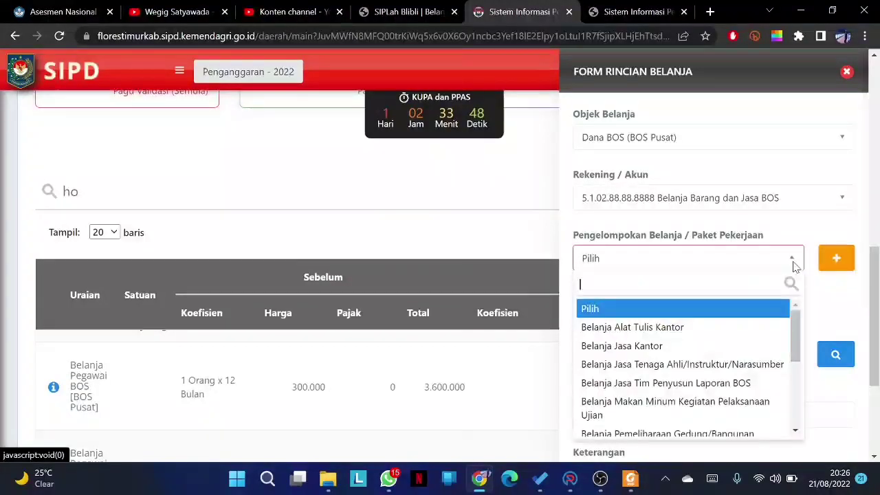
pyautogui.moveTo(795, 323); pyautogui.dragTo(796, 392)
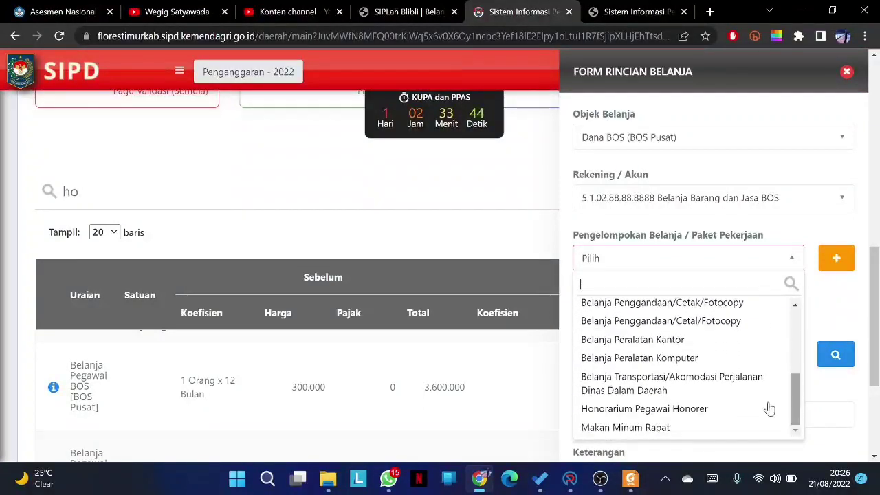
pyautogui.click(714, 411)
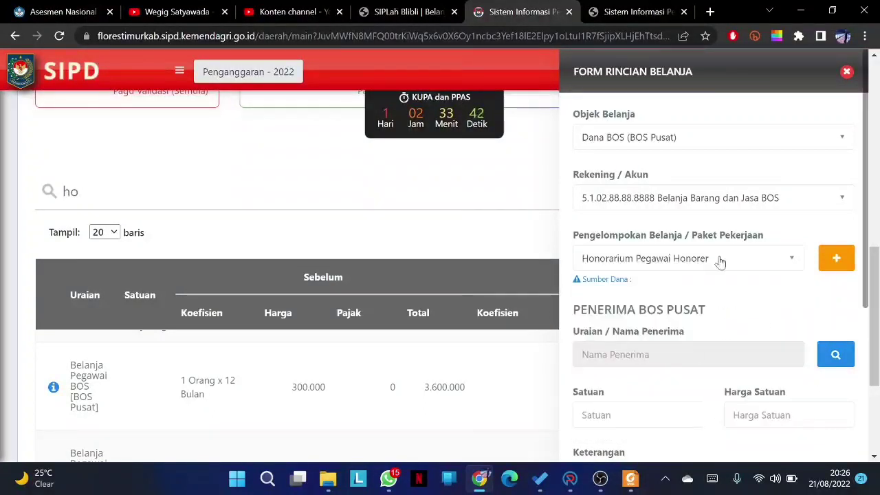
pyautogui.click(833, 266)
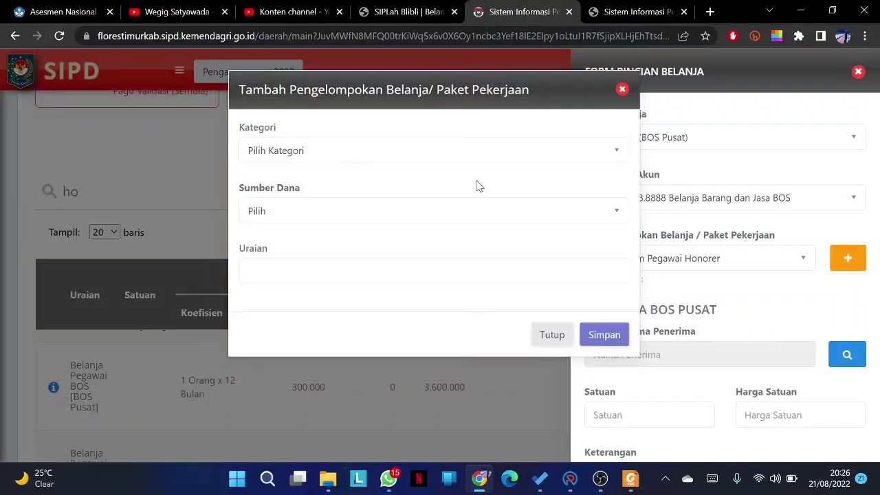
pyautogui.click(367, 158)
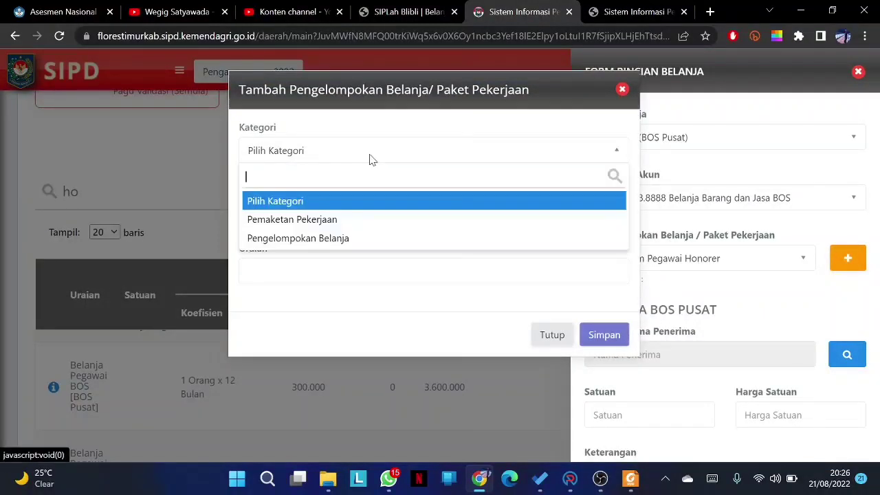
pyautogui.click(347, 238)
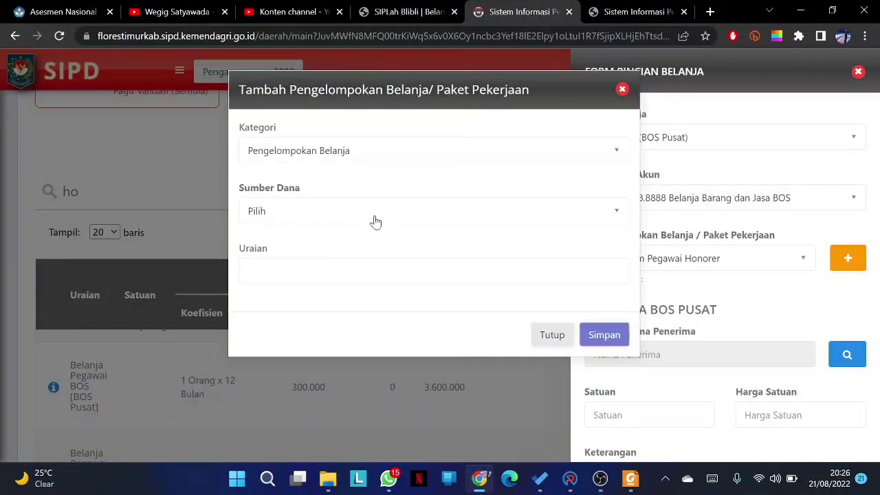
pyautogui.click(375, 220)
pyautogui.click(355, 281)
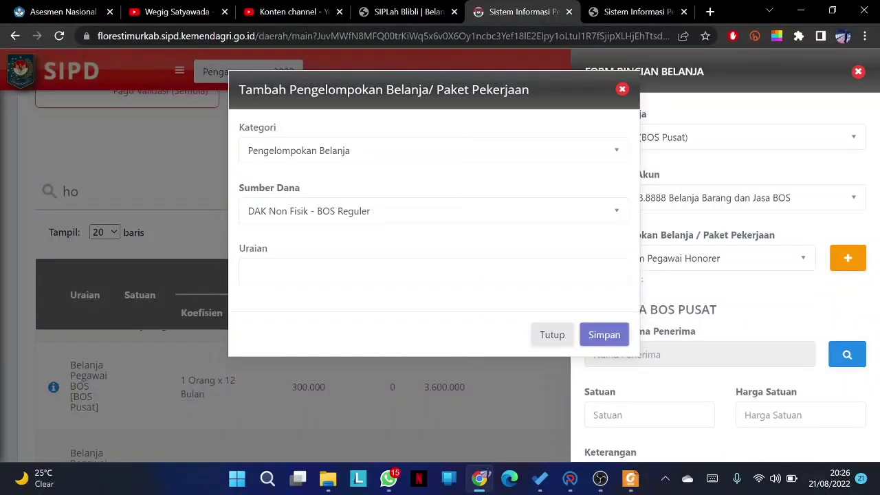
pyautogui.click(356, 273)
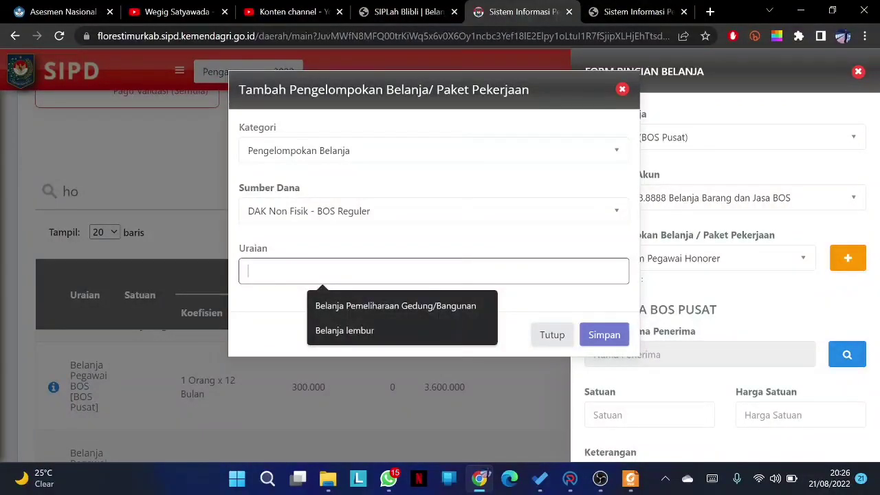
pyautogui.click(551, 335)
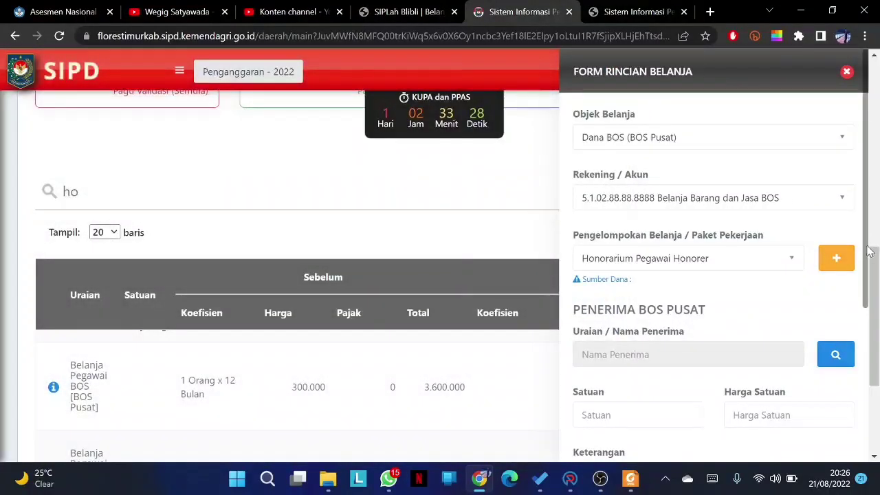
# - Set the detail's unit to Rupiah and unit price to 400000
pyautogui.scroll(-1, 870, 252)
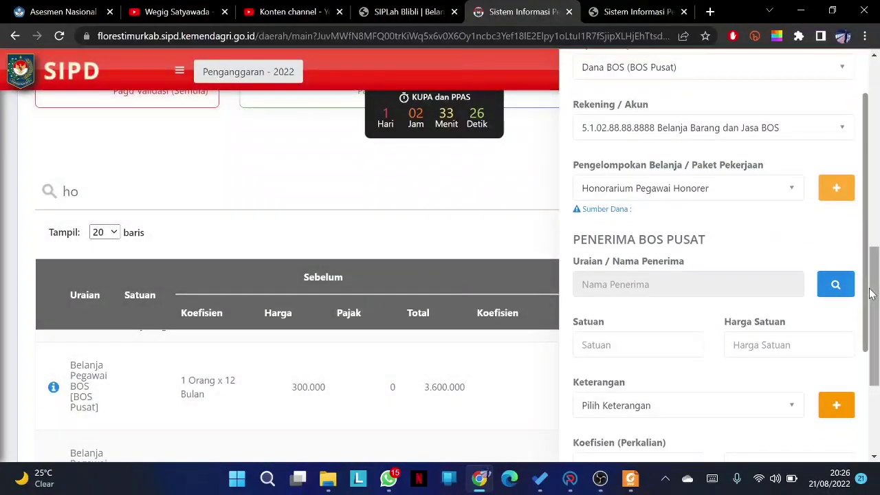
pyautogui.scroll(-1, 869, 289)
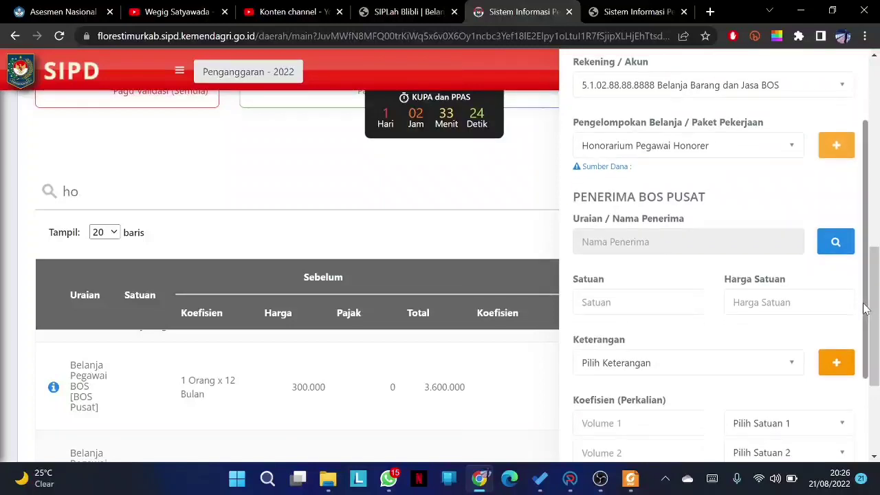
pyautogui.click(619, 300)
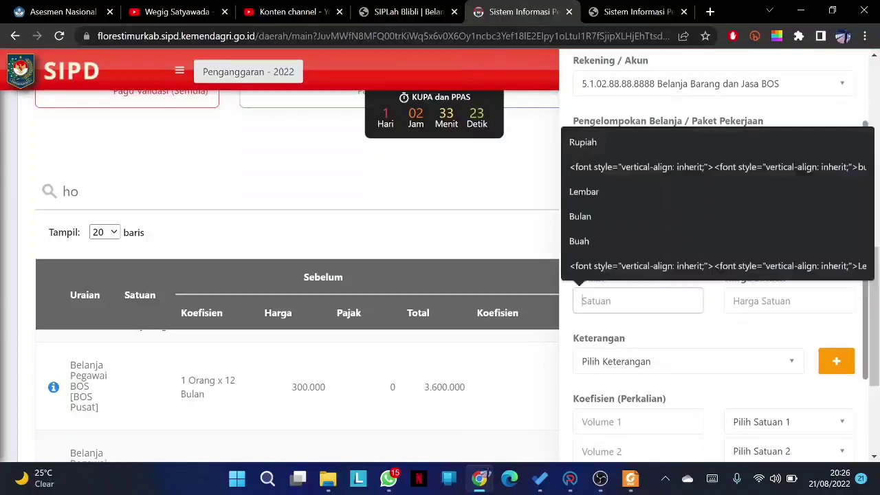
pyautogui.click(624, 145)
pyautogui.click(753, 301)
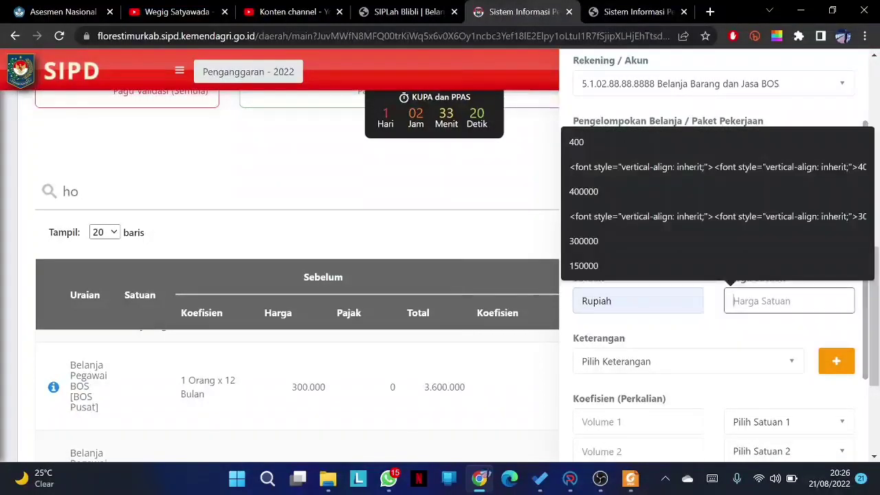
pyautogui.click(658, 196)
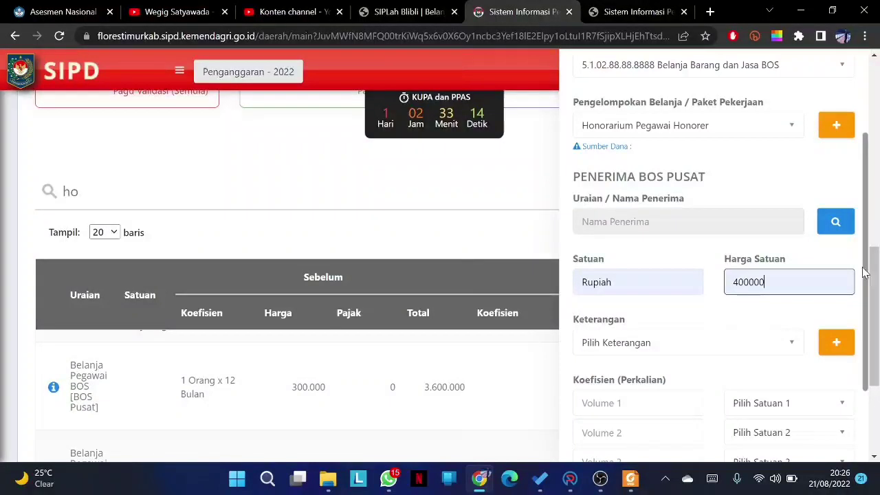
# - Choose Honorarium Guru/Pegawai Honorer as Keterangan, closing the Tambah Keterangan window unsaved
pyautogui.scroll(-1, 865, 270)
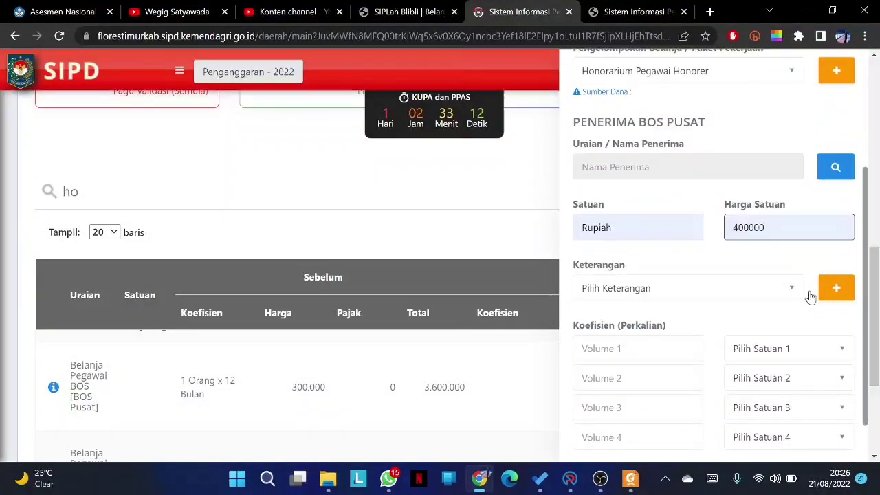
pyautogui.click(792, 294)
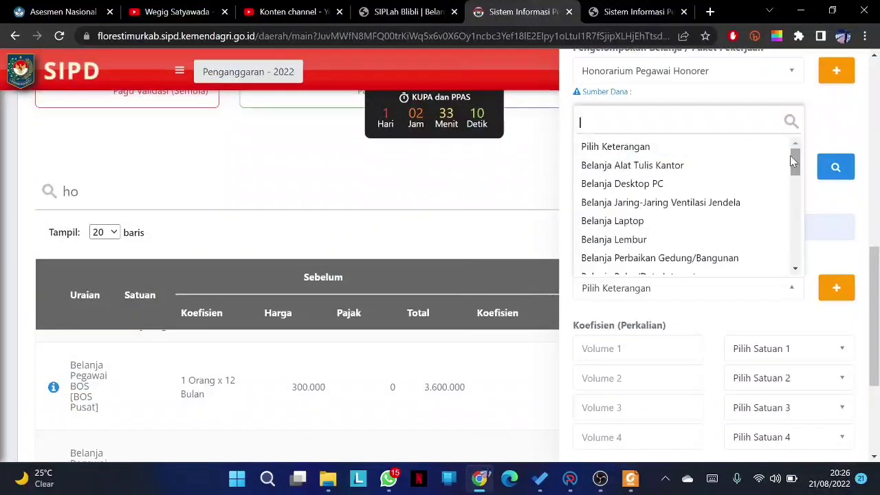
pyautogui.moveTo(795, 158); pyautogui.dragTo(780, 181)
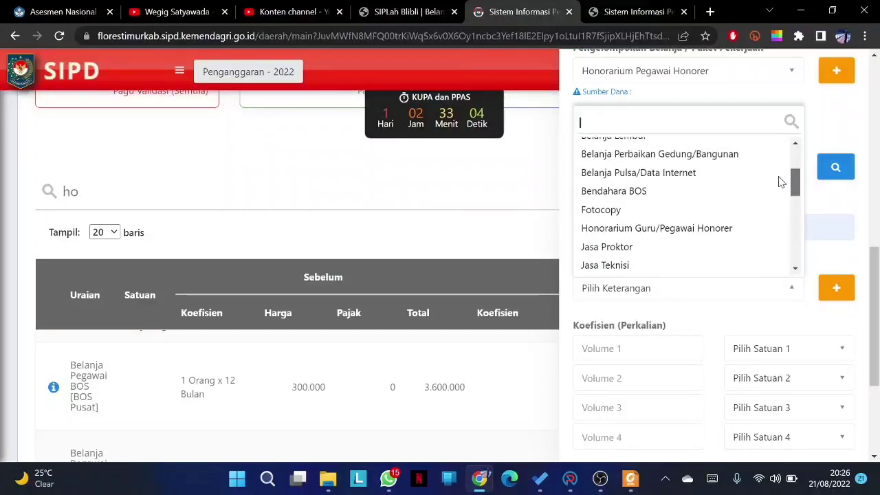
pyautogui.click(701, 227)
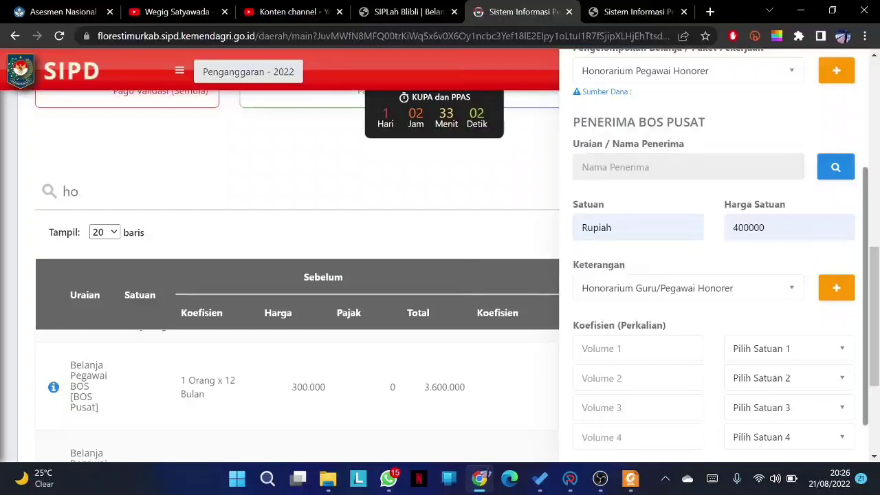
pyautogui.click(834, 289)
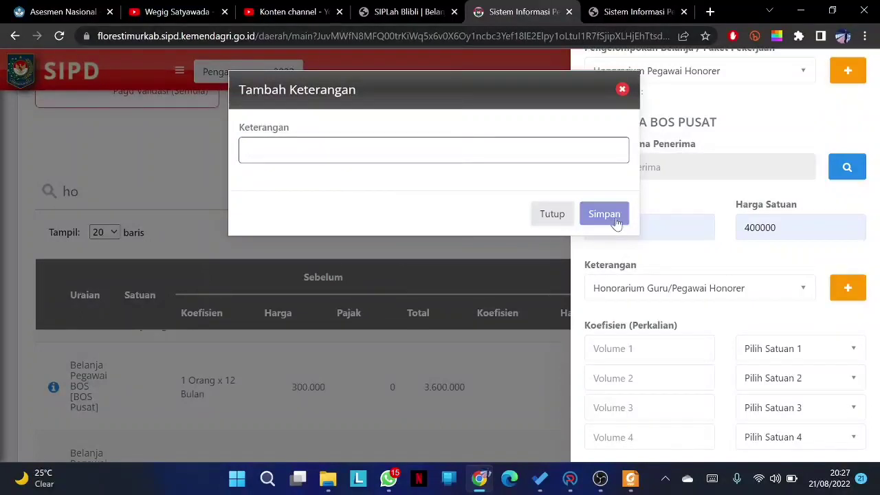
pyautogui.click(534, 221)
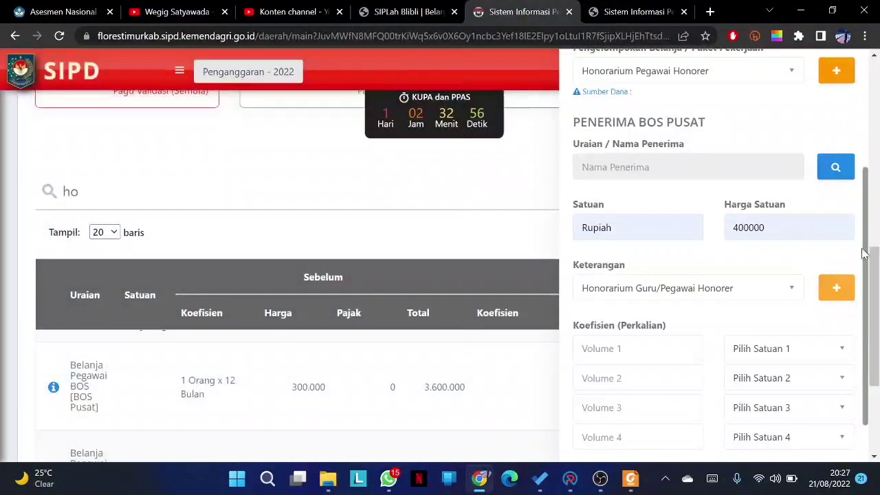
pyautogui.moveTo(866, 254); pyautogui.dragTo(868, 281)
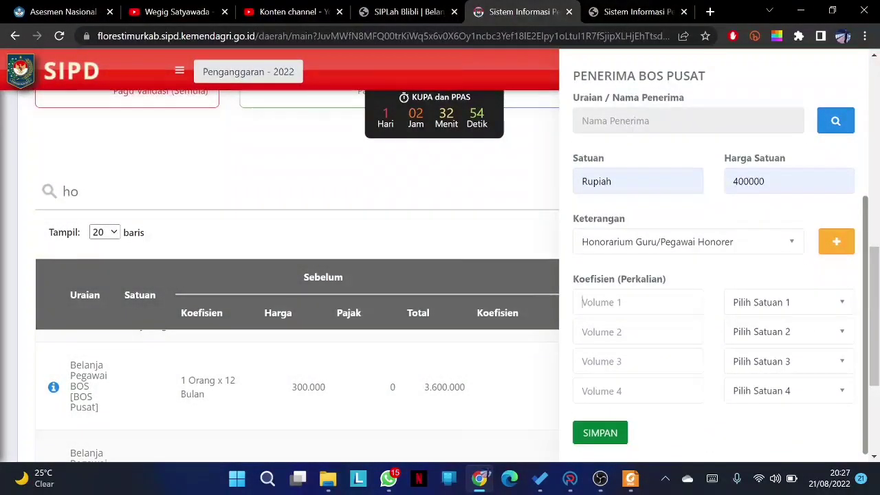
# - Set Volume 1 to 5 with unit Orang
pyautogui.click(619, 305)
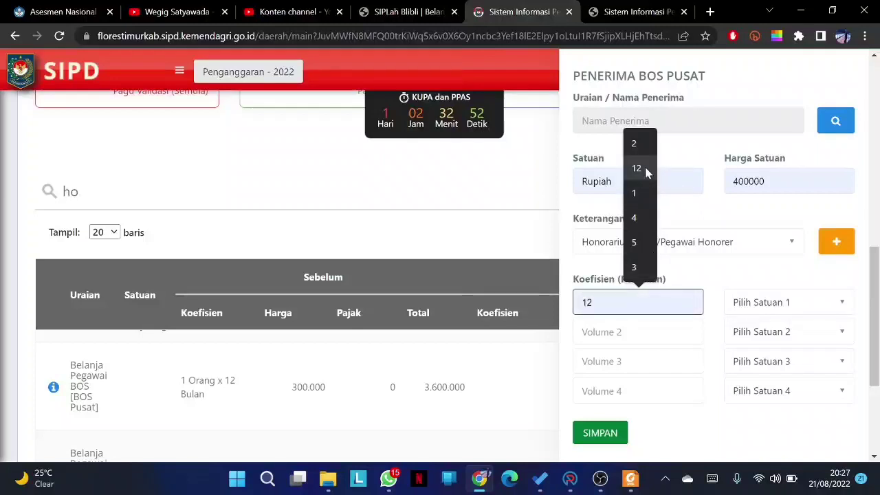
pyautogui.click(635, 240)
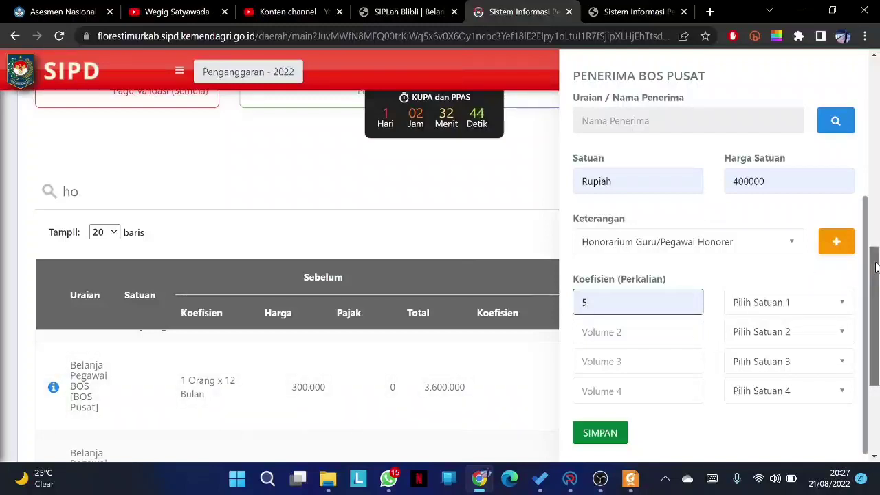
pyautogui.scroll(-1, 875, 267)
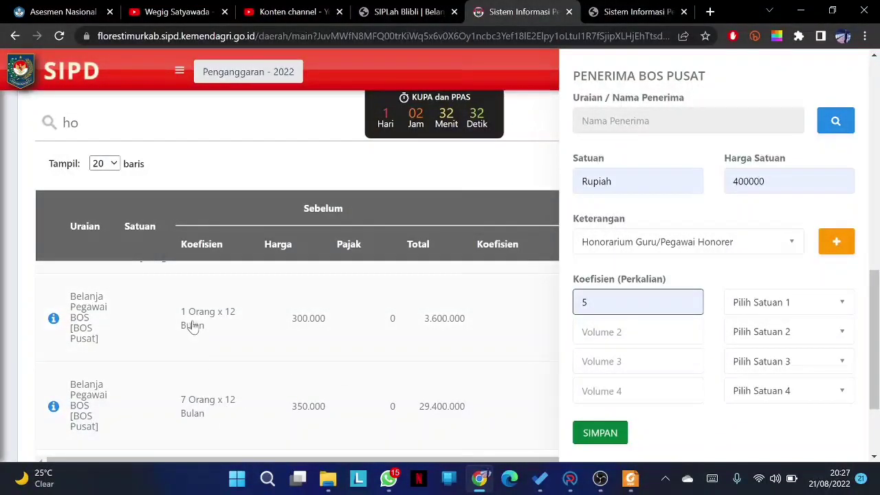
pyautogui.click(787, 302)
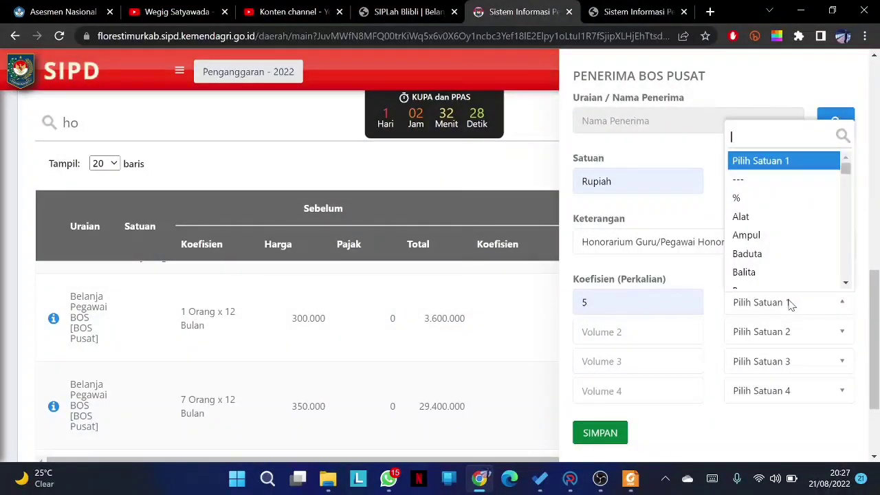
pyautogui.write('or')
pyautogui.press('Down')
pyautogui.press('Return')
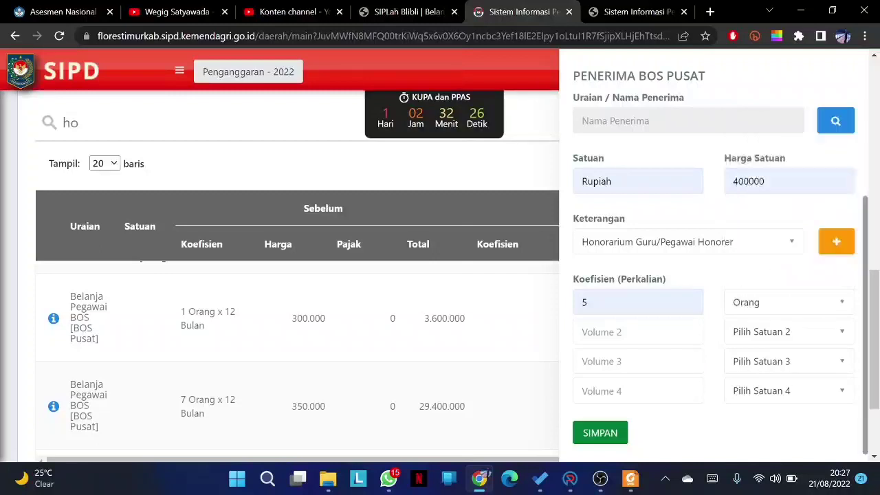
# - Set Volume 2 to 12 with unit Bulan and close the Form Rincian Belanja
pyautogui.click(681, 327)
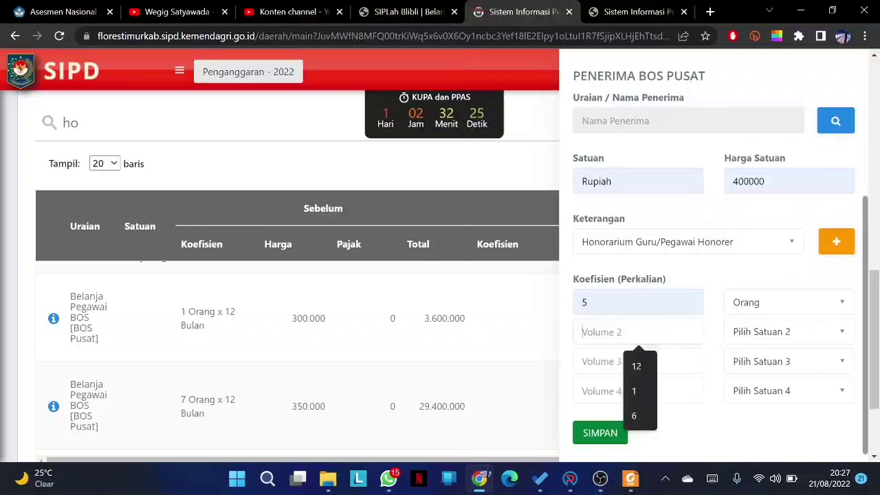
pyautogui.click(649, 368)
pyautogui.click(753, 329)
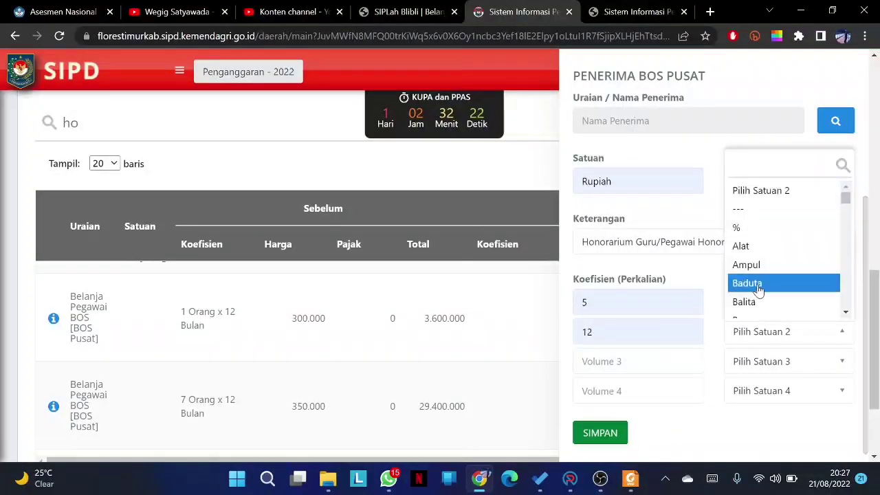
pyautogui.write('bu')
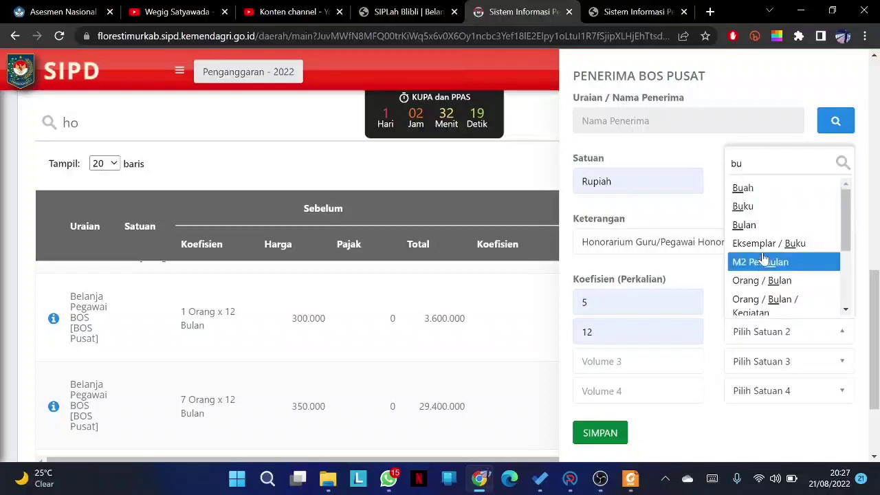
pyautogui.click(768, 230)
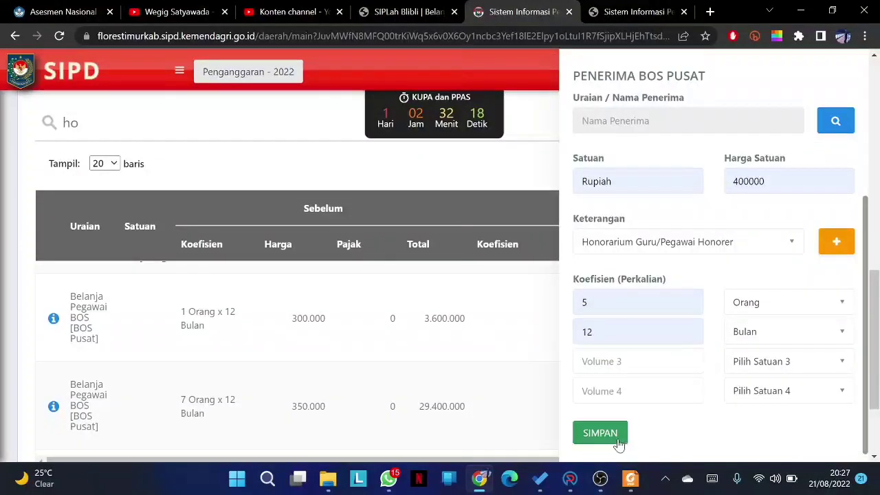
pyautogui.moveTo(877, 336); pyautogui.dragTo(873, 172)
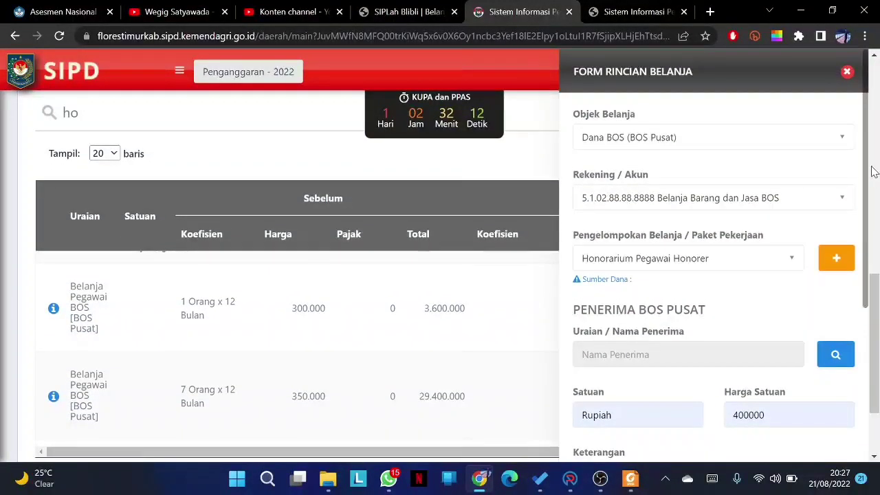
pyautogui.click(849, 72)
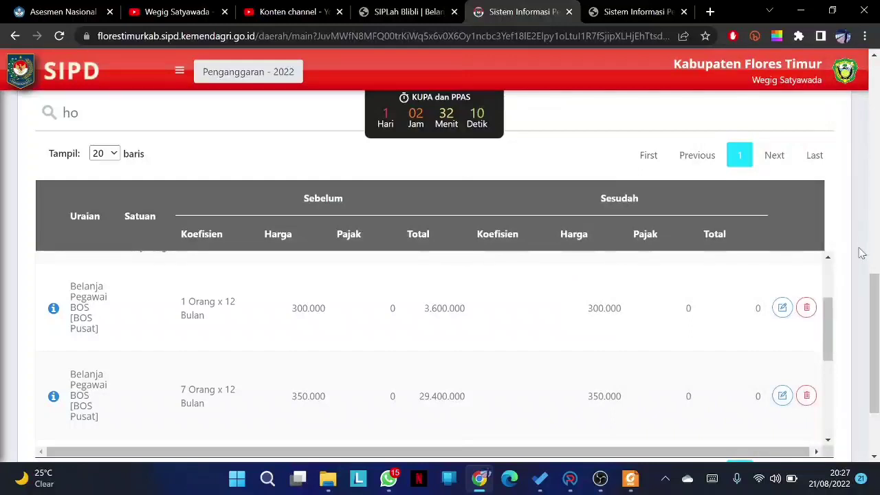
pyautogui.scroll(-2, 876, 294)
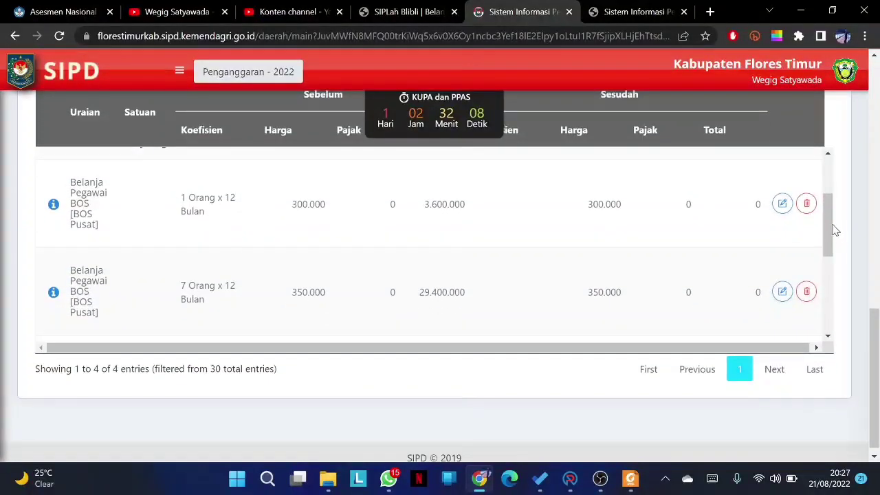
# - Scroll the Rincian Belanja table to review the Sesudah totals, including the 24.000.000 honorarium line
pyautogui.moveTo(833, 226); pyautogui.dragTo(836, 284)
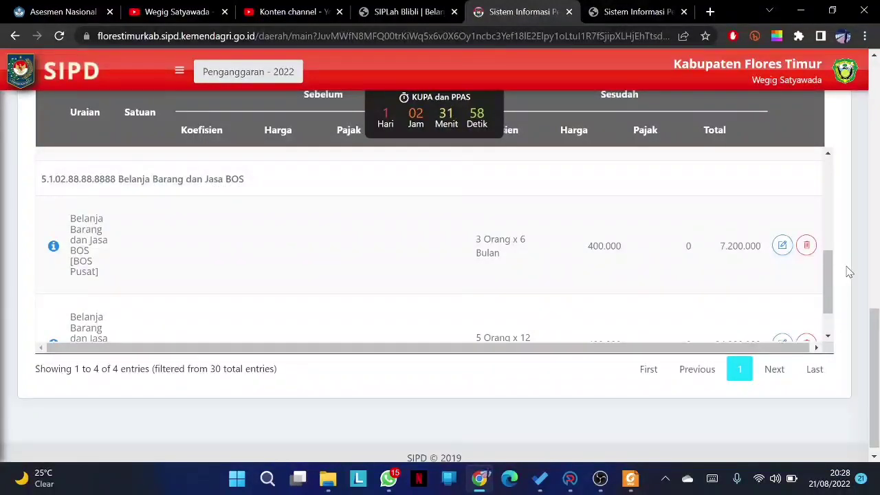
pyautogui.moveTo(828, 275); pyautogui.dragTo(827, 205)
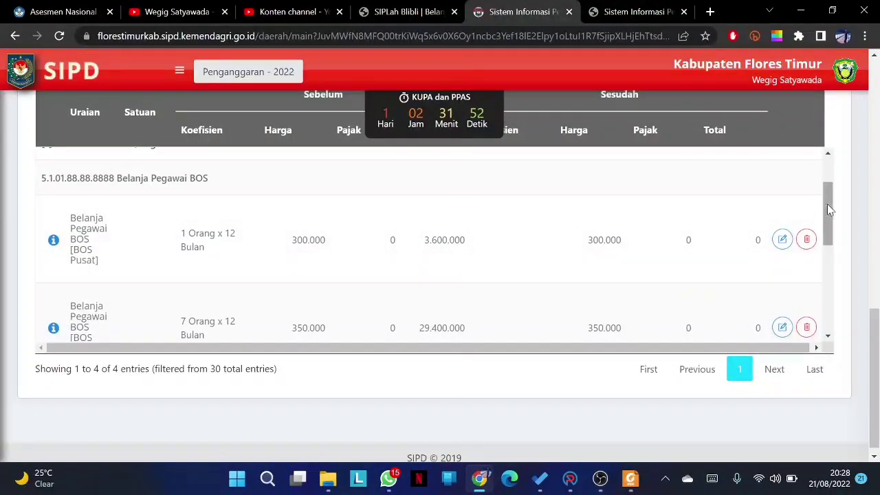
pyautogui.moveTo(829, 210); pyautogui.dragTo(829, 244)
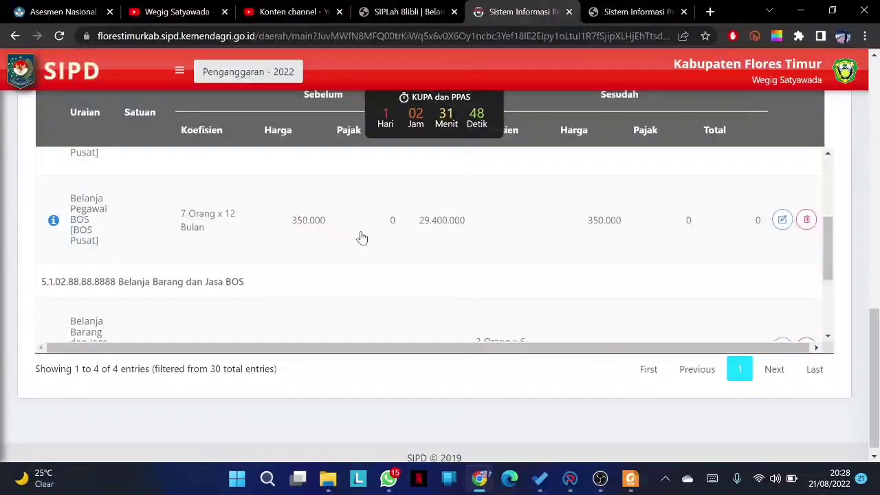
pyautogui.moveTo(829, 240); pyautogui.dragTo(831, 277)
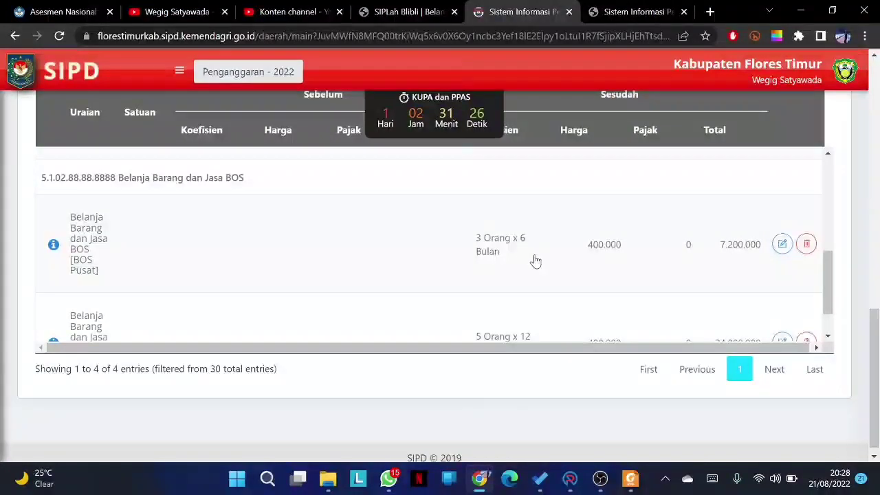
pyautogui.moveTo(827, 269); pyautogui.dragTo(827, 283)
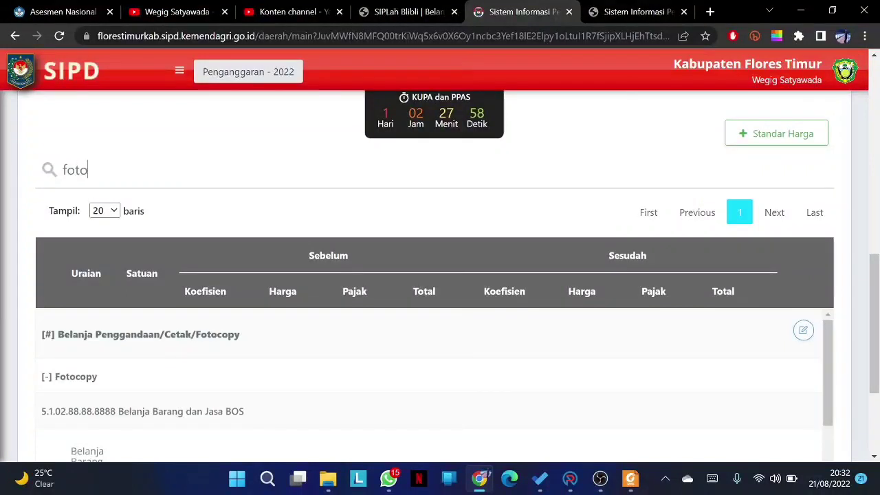
# - Search the detail list for 'tran' and scroll to the Transportasi Pengawas row totalling 300.000
pyautogui.write('cop')
pyautogui.press('BackSpace')
pyautogui.press('BackSpace')
pyautogui.press('BackSpace')
pyautogui.press('BackSpace')
pyautogui.press('BackSpace')
pyautogui.press('BackSpace')
pyautogui.press('BackSpace')
pyautogui.press('BackSpace')
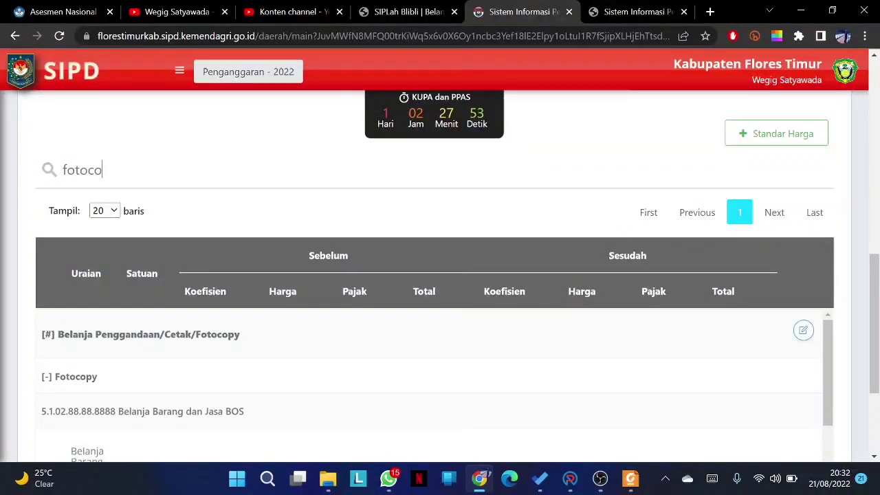
pyautogui.write('trans')
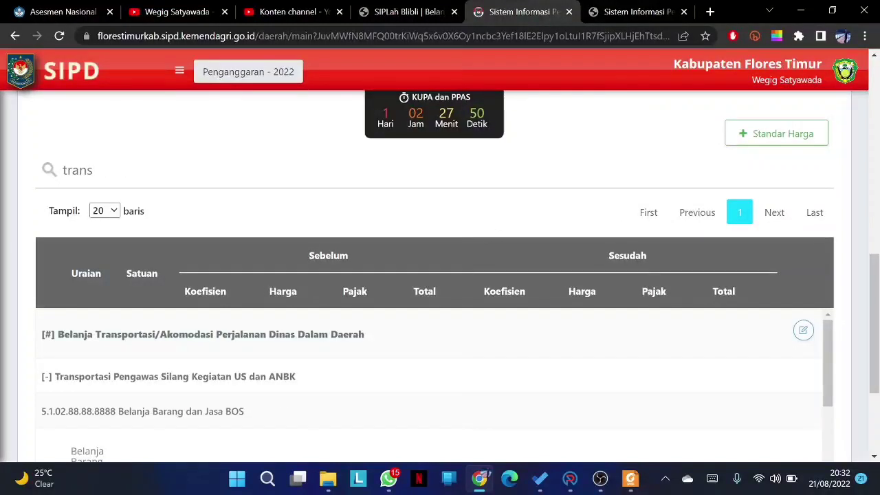
pyautogui.moveTo(876, 271); pyautogui.dragTo(877, 307)
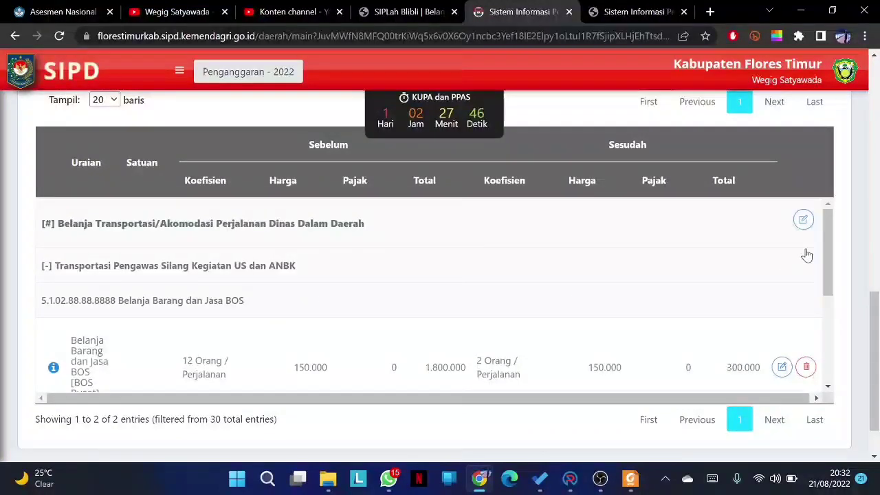
pyautogui.moveTo(829, 250); pyautogui.dragTo(834, 271)
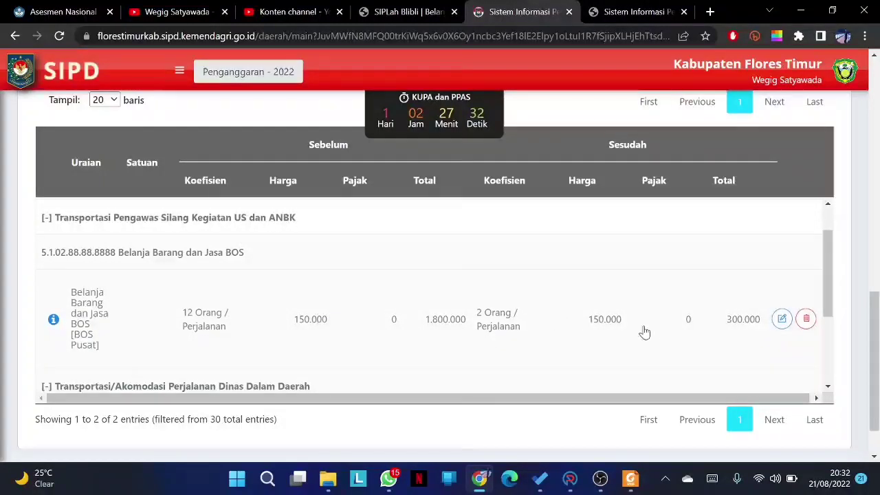
# - Open the Transportasi Pengawas line and save it with coefficient 3
pyautogui.click(781, 320)
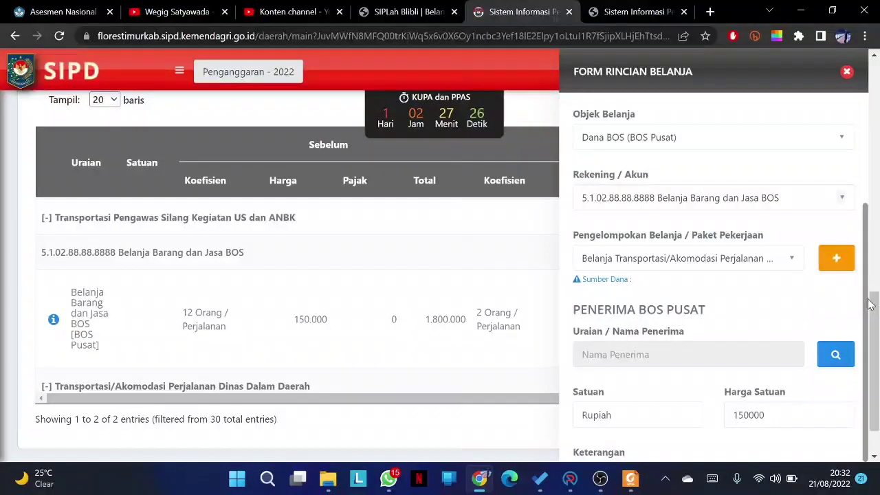
pyautogui.moveTo(868, 314); pyautogui.dragTo(871, 345)
pyautogui.click(857, 334)
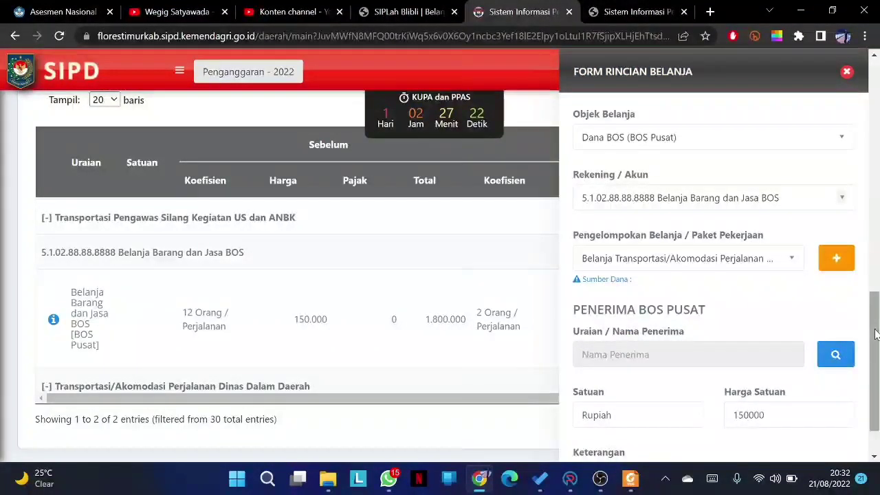
pyautogui.scroll(-1, 878, 364)
pyautogui.scroll(2, 879, 364)
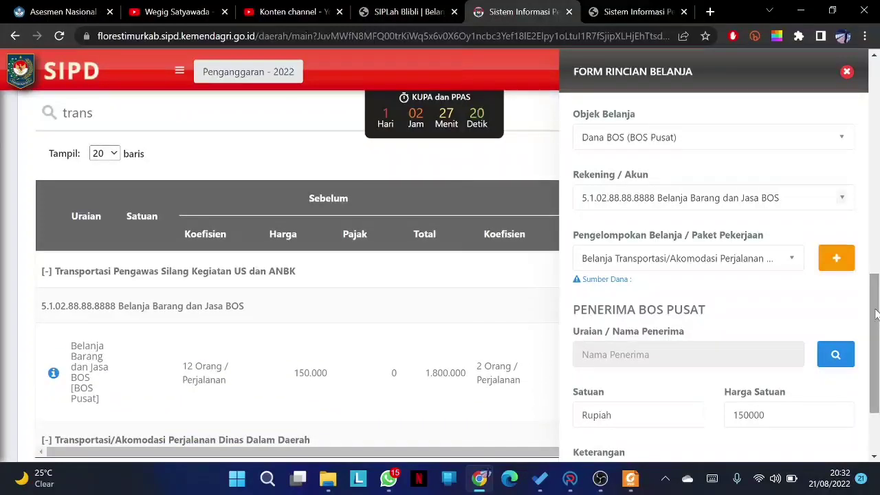
pyautogui.scroll(-4, 868, 309)
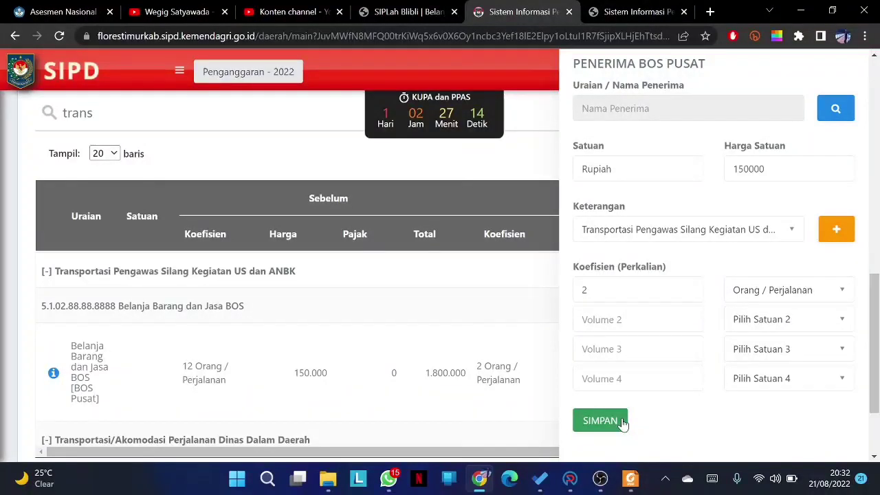
pyautogui.doubleClick(600, 289)
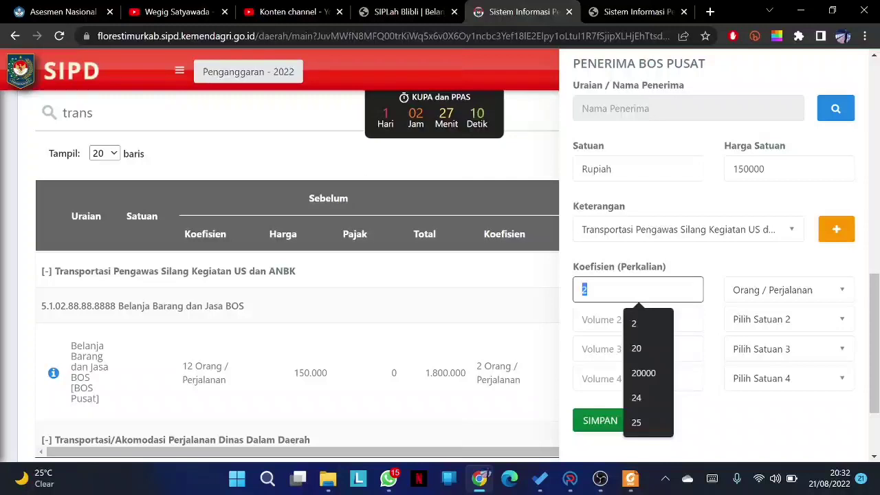
pyautogui.write('3')
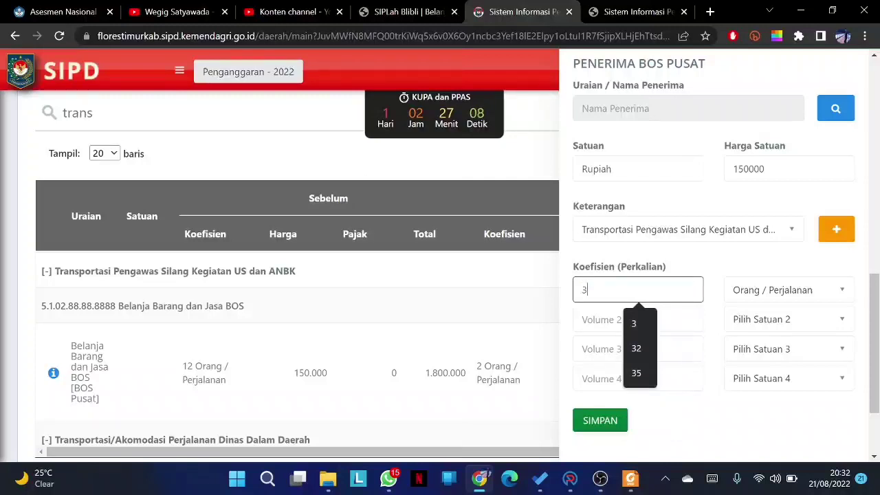
pyautogui.click(609, 421)
pyautogui.click(610, 421)
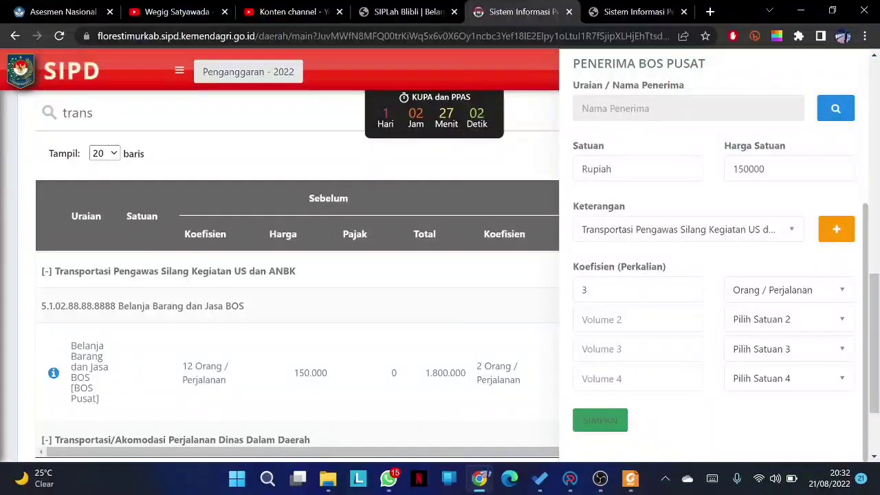
# - Re-edit the line to a unit price of 100000 with coefficient 3 and save it
pyautogui.click(610, 290)
pyautogui.doubleClick(611, 289)
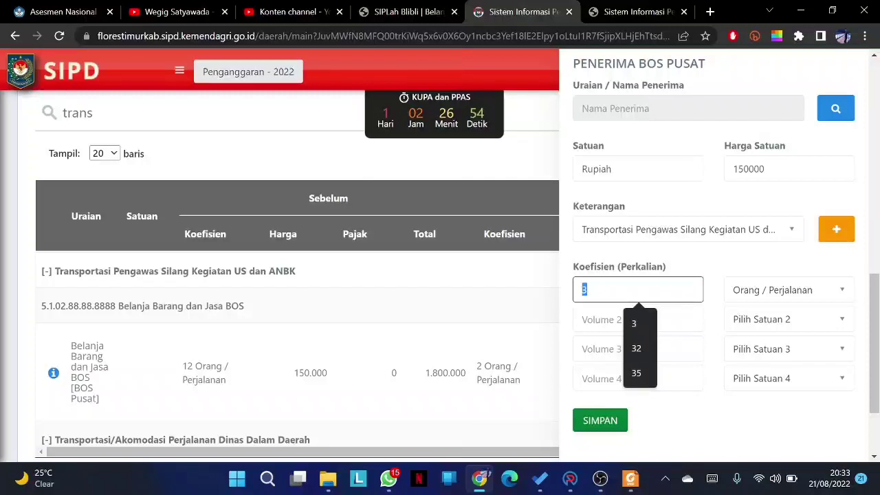
pyautogui.write('2')
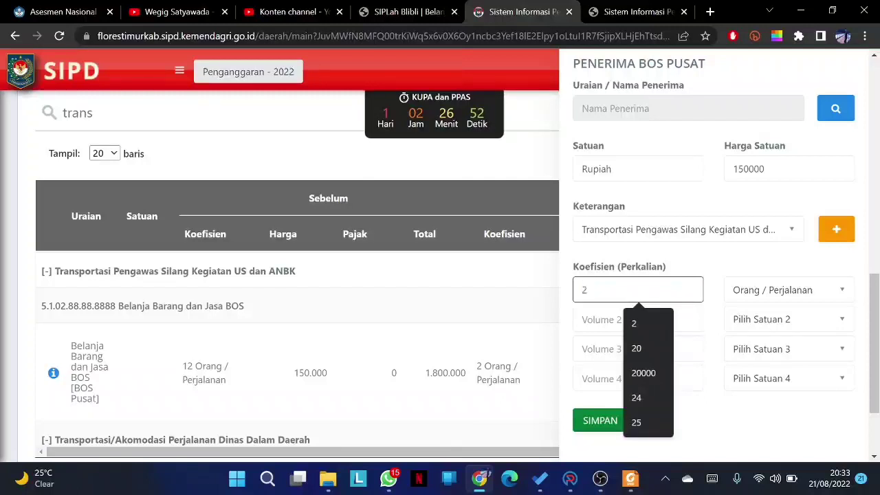
pyautogui.click(708, 260)
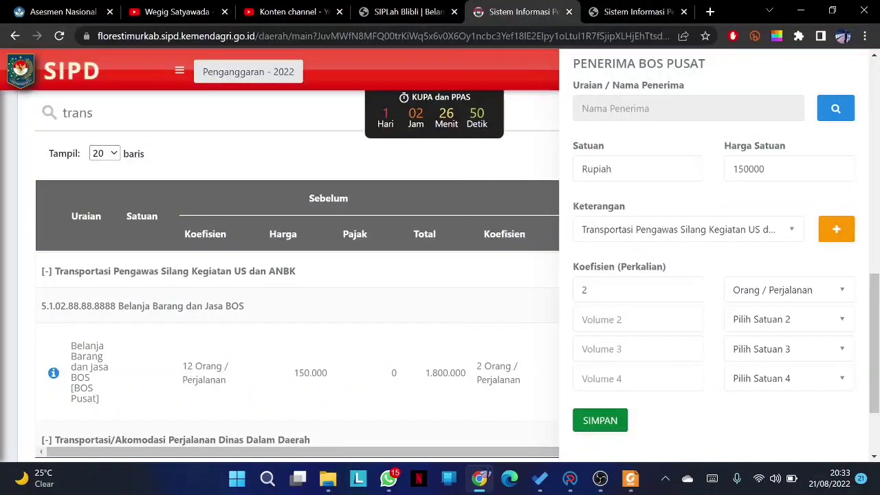
pyautogui.click(744, 169)
pyautogui.press('BackSpace')
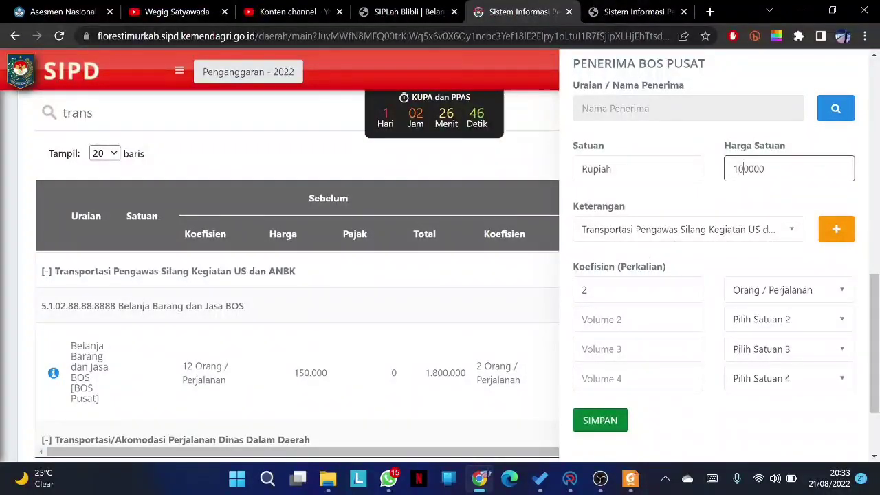
pyautogui.doubleClick(586, 290)
pyautogui.write('3')
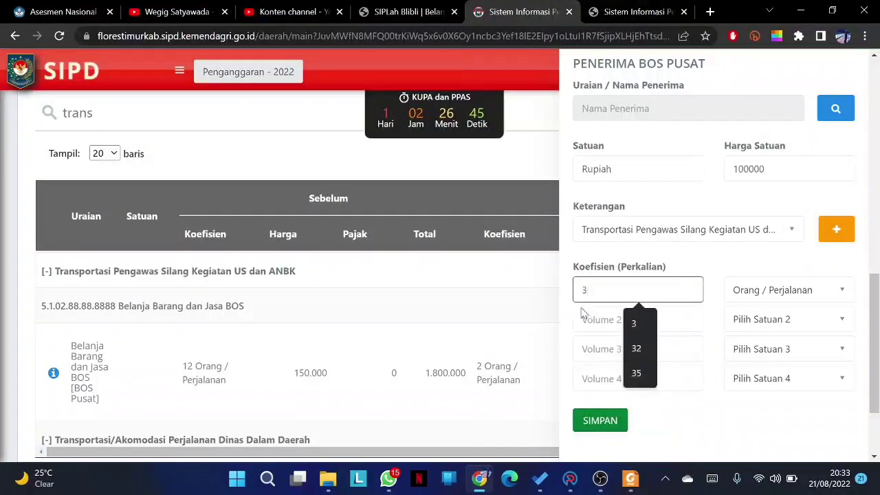
pyautogui.click(599, 420)
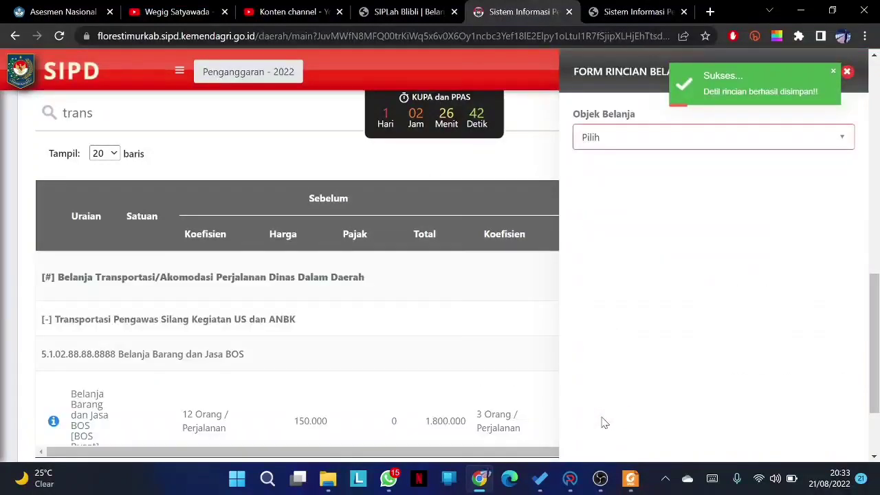
# - Reopen the Transportasi Pengawas line, set coefficient 2 and unit price 150000, save, and close the form
pyautogui.click(847, 74)
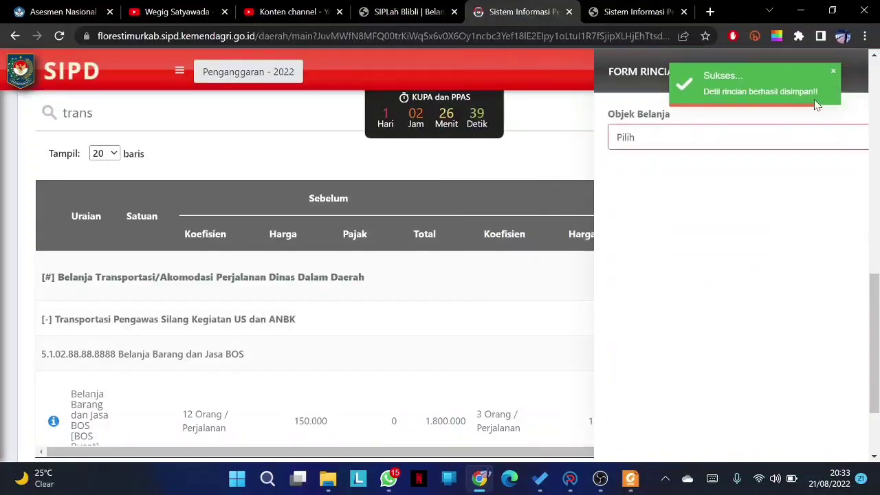
pyautogui.moveTo(830, 284); pyautogui.dragTo(830, 305)
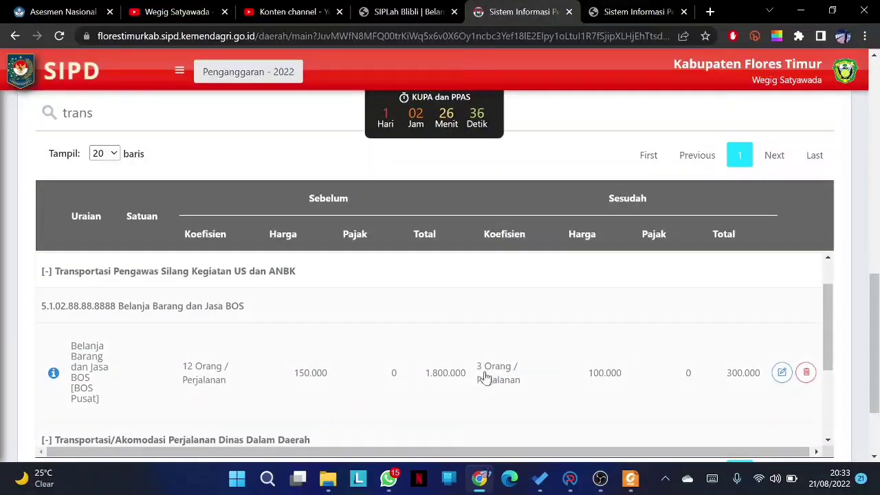
pyautogui.click(782, 372)
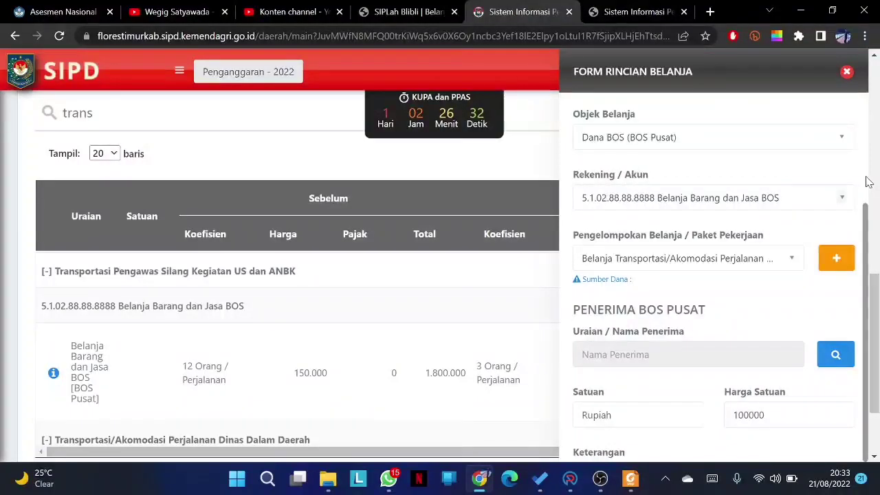
pyautogui.scroll(-3, 868, 234)
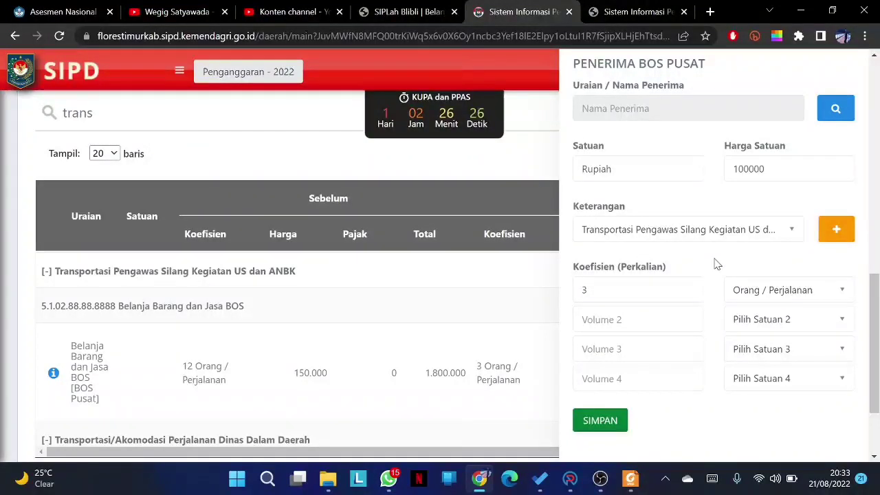
pyautogui.moveTo(595, 290); pyautogui.dragTo(568, 292)
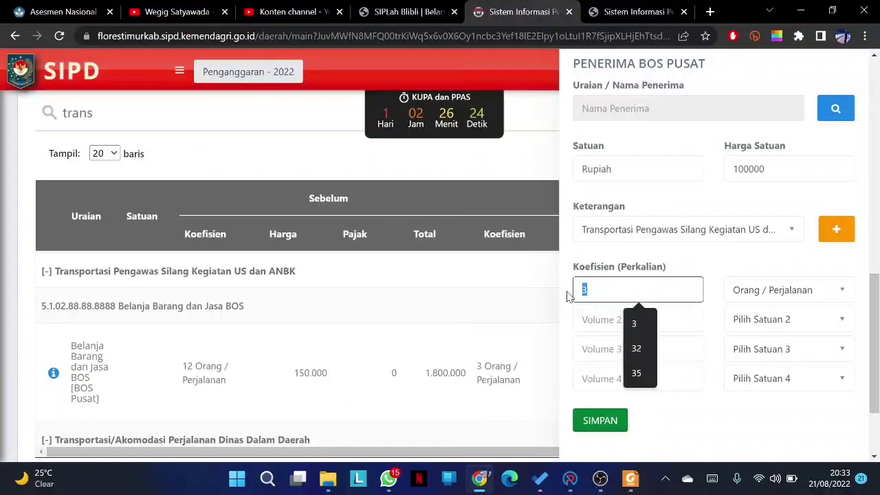
pyautogui.write('2')
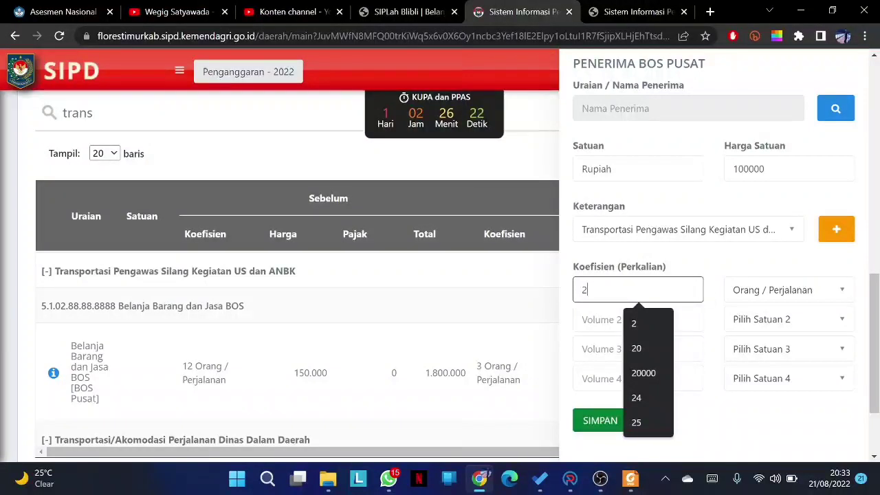
pyautogui.click(718, 277)
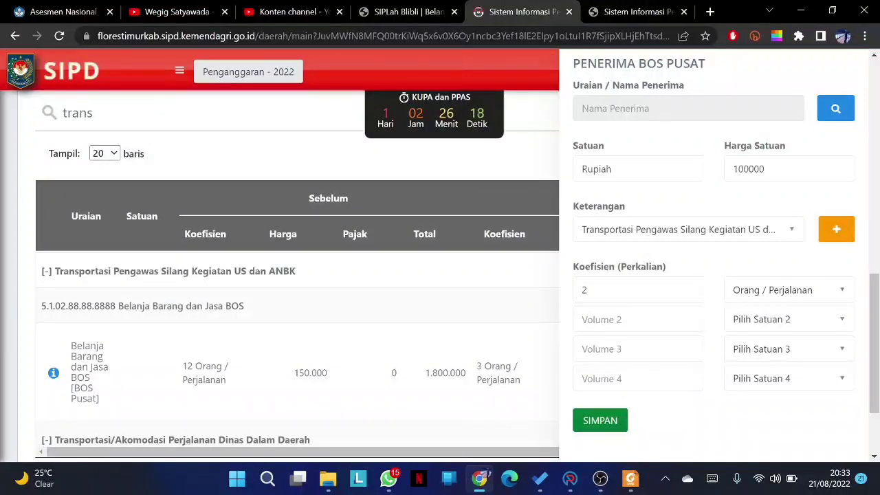
pyautogui.click(742, 168)
pyautogui.press('BackSpace')
pyautogui.write('5')
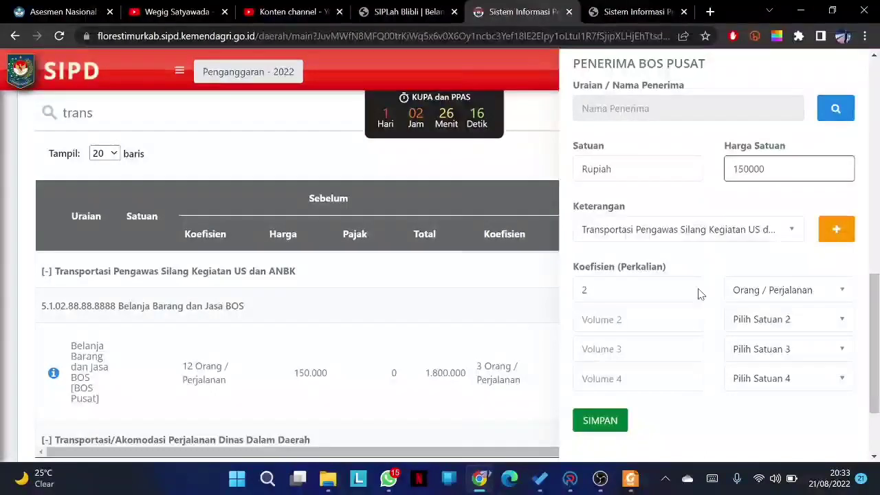
pyautogui.click(609, 422)
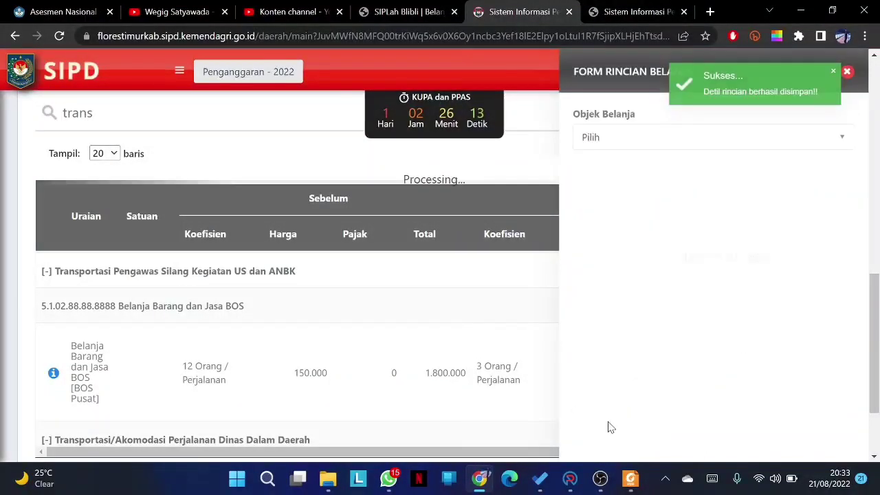
pyautogui.click(848, 73)
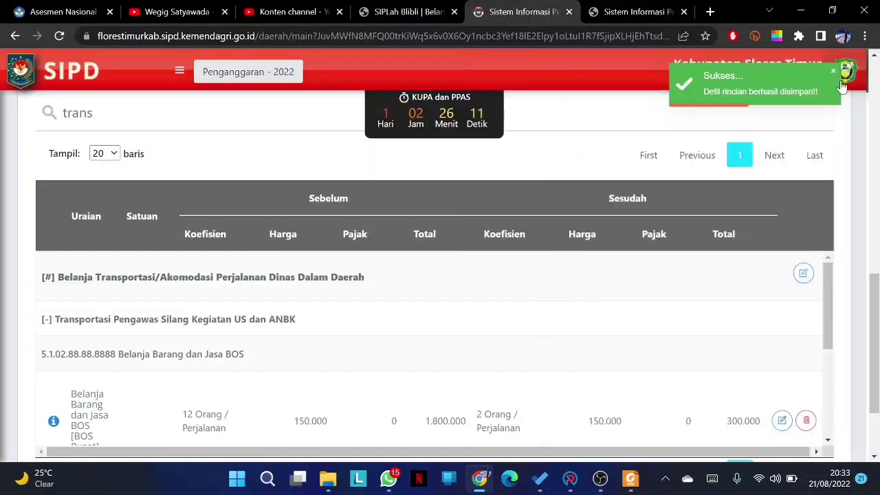
# - Filter the detail table by 'fotoc' to show the Fotocopy line
pyautogui.moveTo(827, 286); pyautogui.dragTo(878, 294)
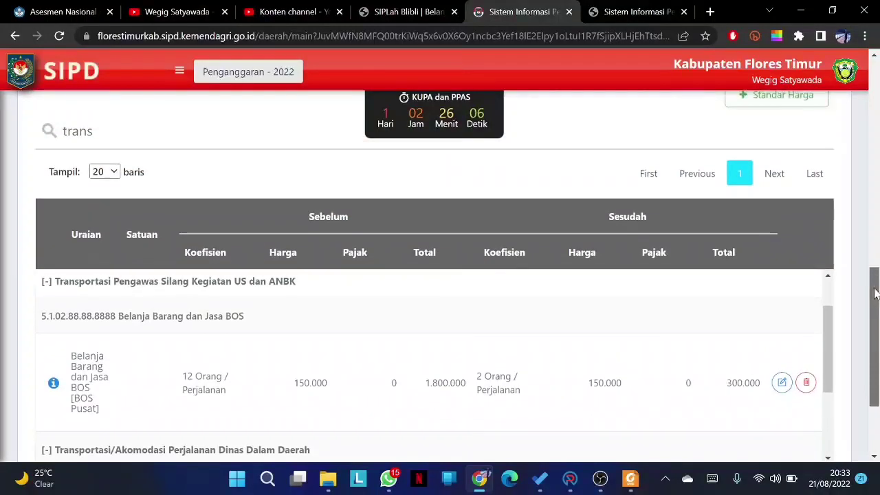
pyautogui.doubleClick(77, 131)
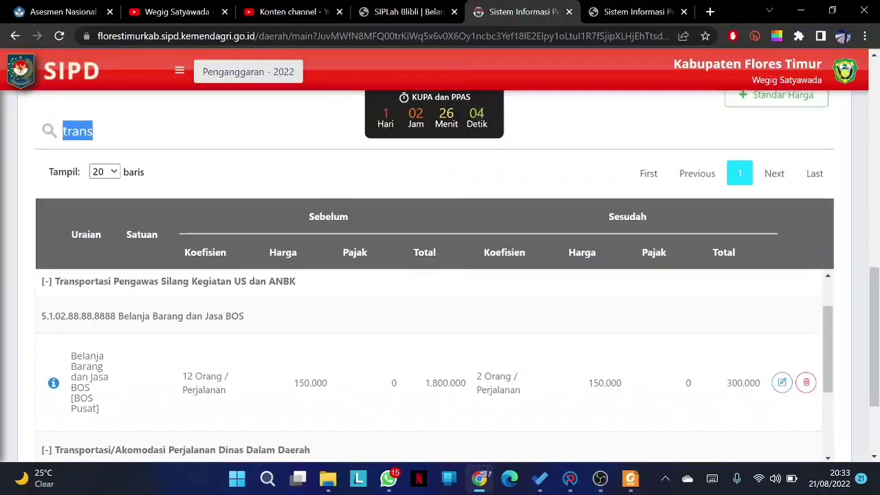
pyautogui.write('fotocopy')
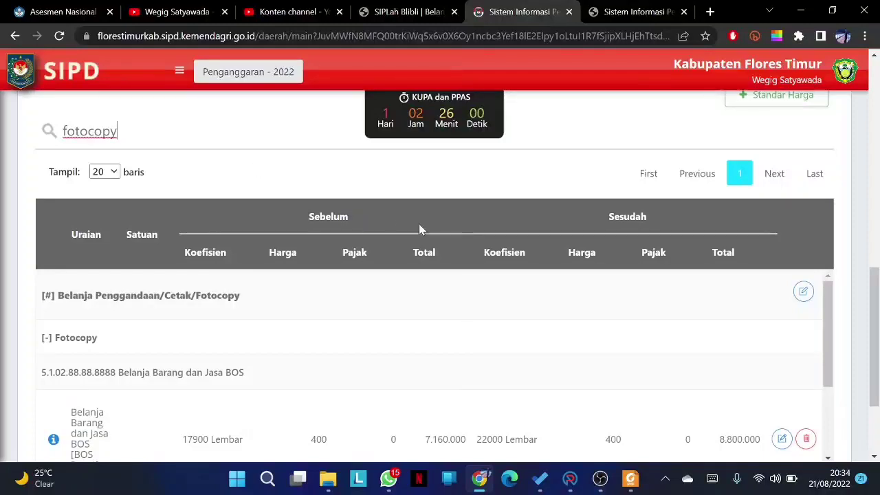
pyautogui.moveTo(828, 293); pyautogui.dragTo(836, 337)
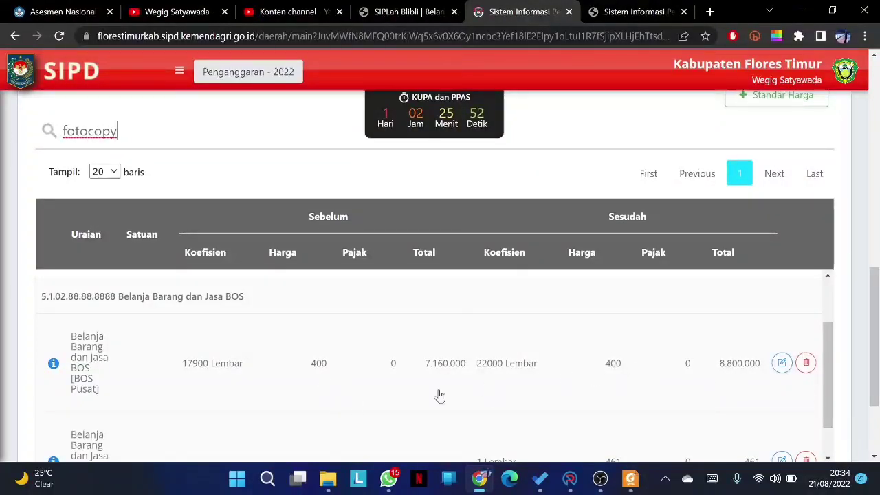
# - Set the Fotocopy line to 20000 Lembar at a unit price of 500, save, and close the form
pyautogui.click(783, 367)
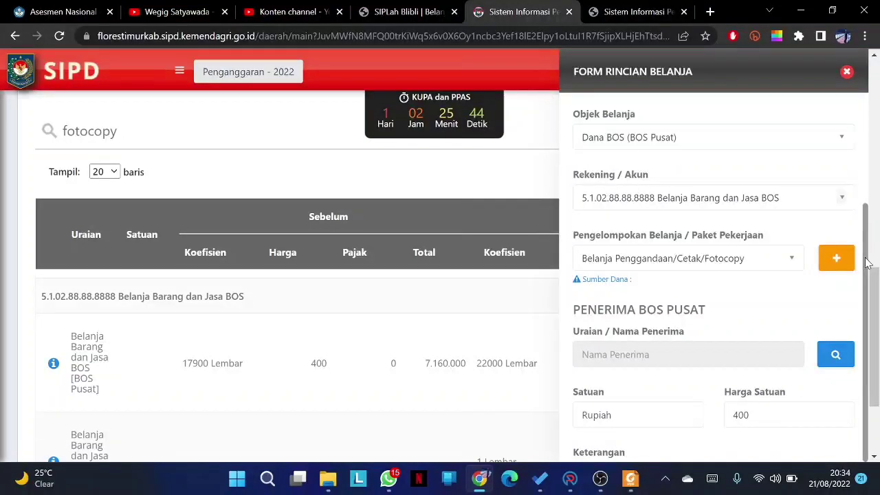
pyautogui.scroll(-4, 868, 263)
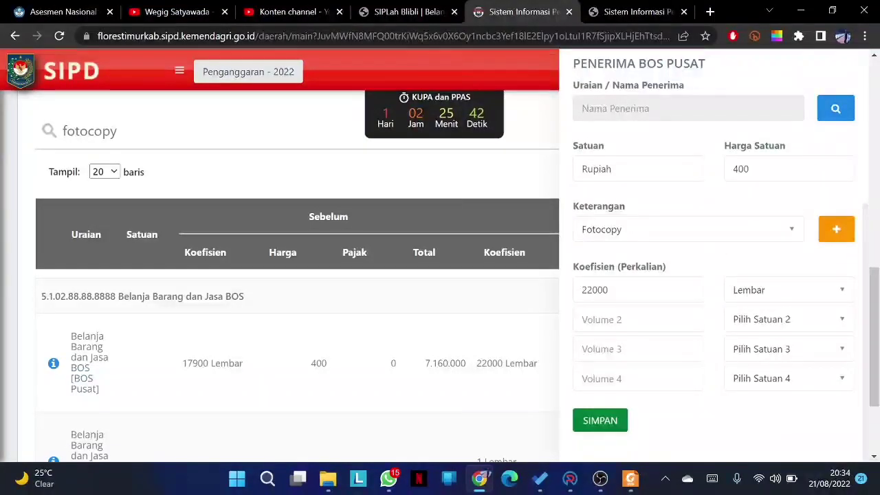
pyautogui.click(608, 290)
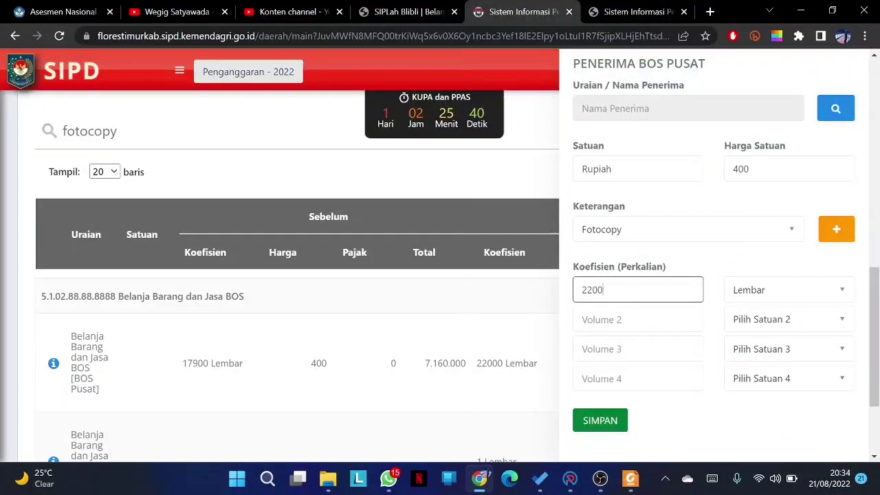
pyautogui.press('BackSpace')
pyautogui.write('0000')
pyautogui.click(735, 169)
pyautogui.write('5')
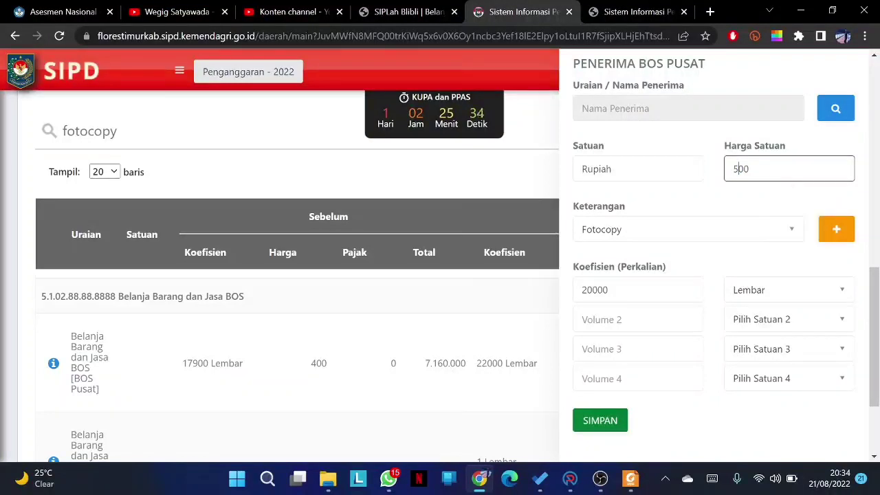
pyautogui.moveTo(581, 289); pyautogui.dragTo(588, 289)
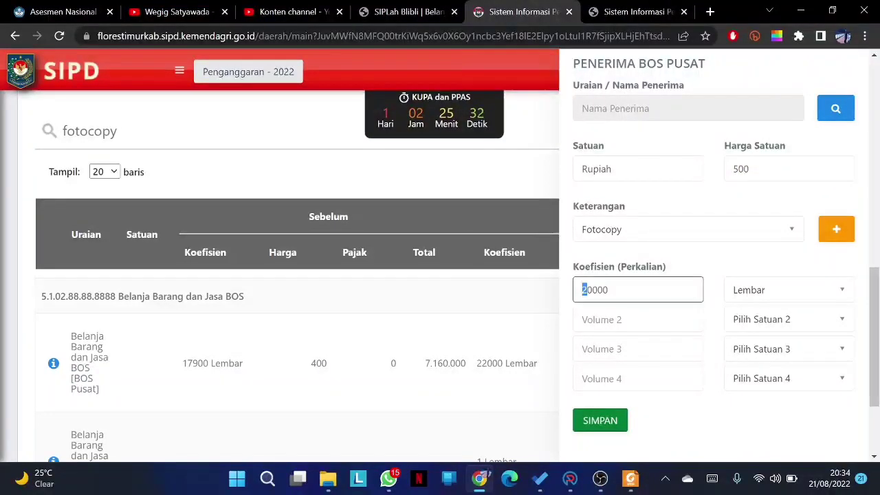
pyautogui.click(609, 420)
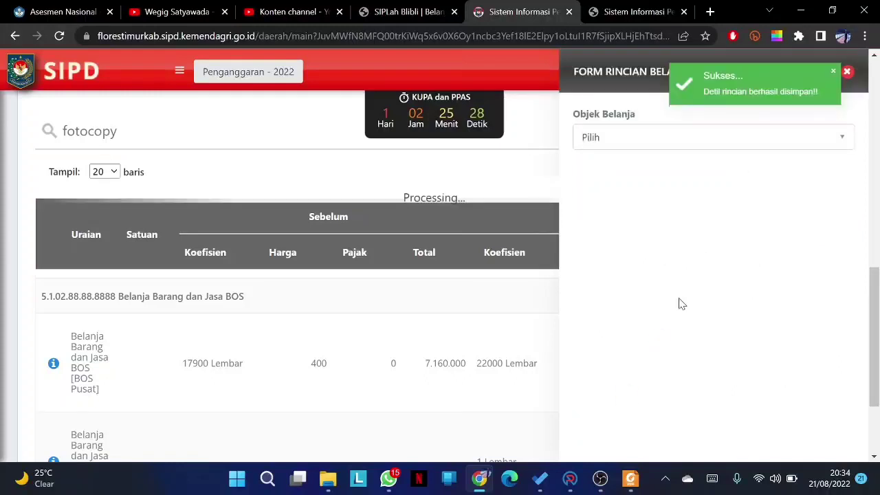
pyautogui.click(848, 72)
pyautogui.scroll(-1, 877, 295)
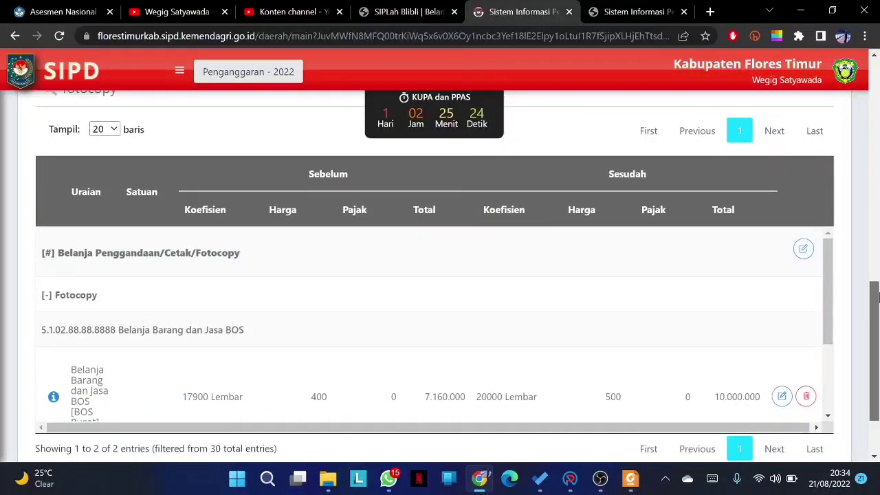
pyautogui.scroll(-2, 878, 296)
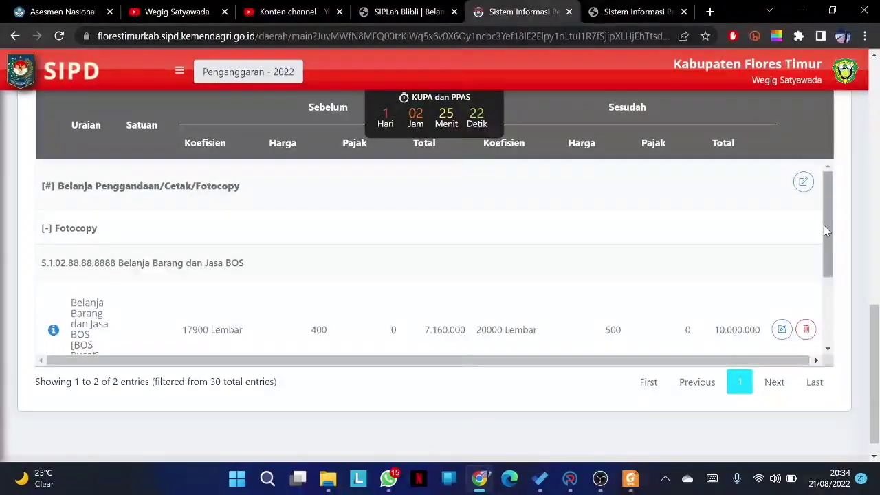
pyautogui.moveTo(826, 231); pyautogui.dragTo(828, 238)
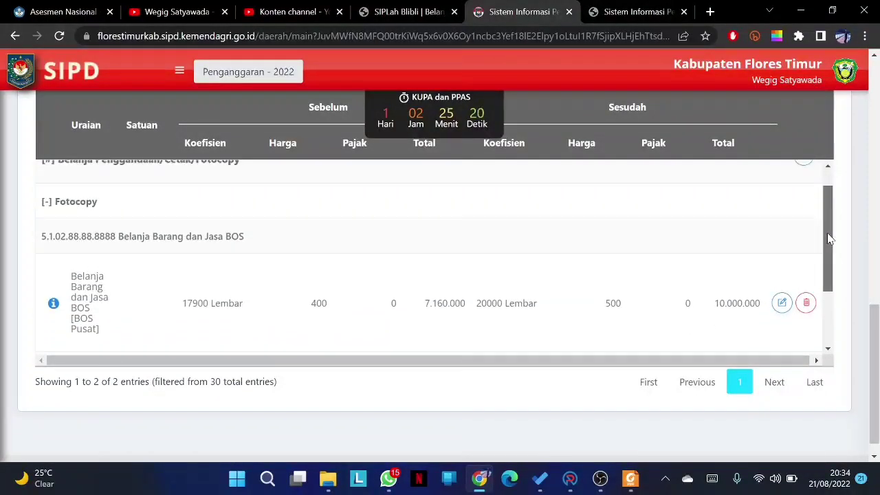
pyautogui.scroll(2, 877, 276)
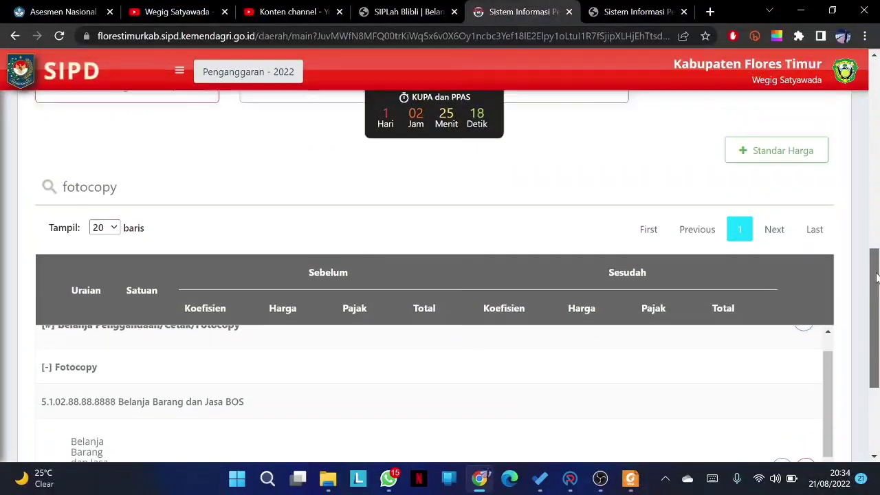
pyautogui.scroll(2, 874, 268)
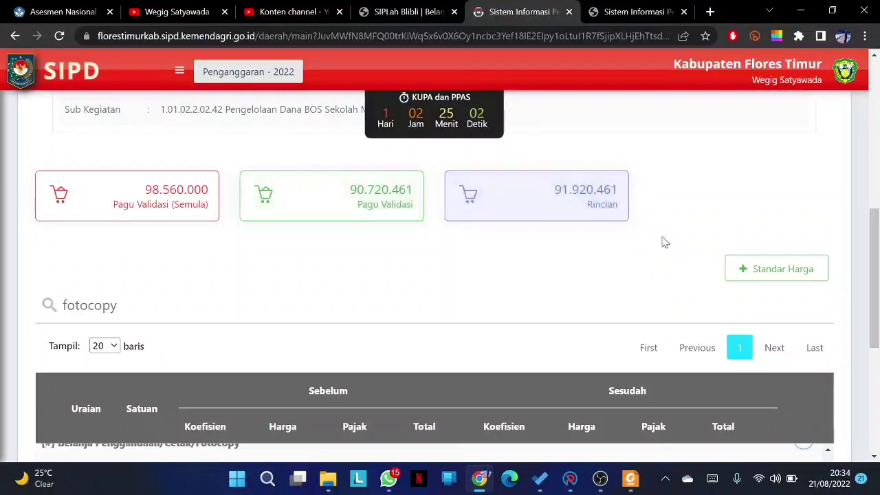
pyautogui.moveTo(875, 239); pyautogui.dragTo(878, 323)
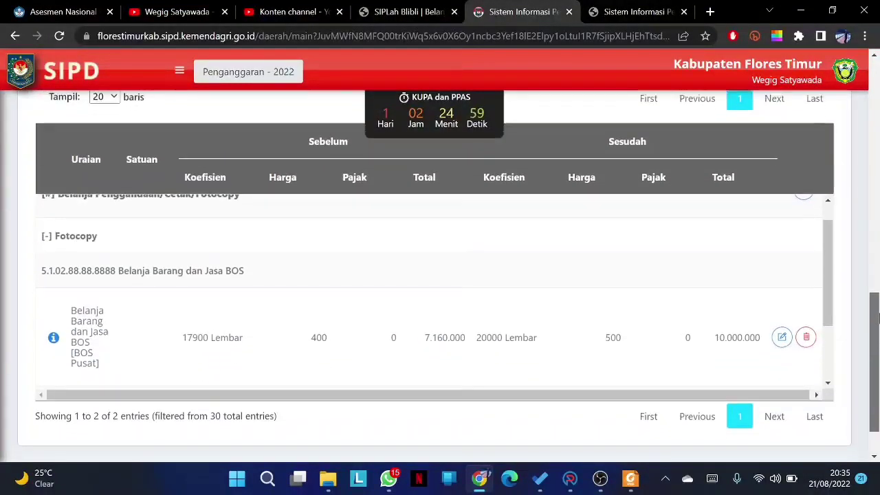
# - Change the Fotocopy line to 22000 Lembar at 400 each, save, and check Rincian reaches 90.720.461
pyautogui.click(781, 338)
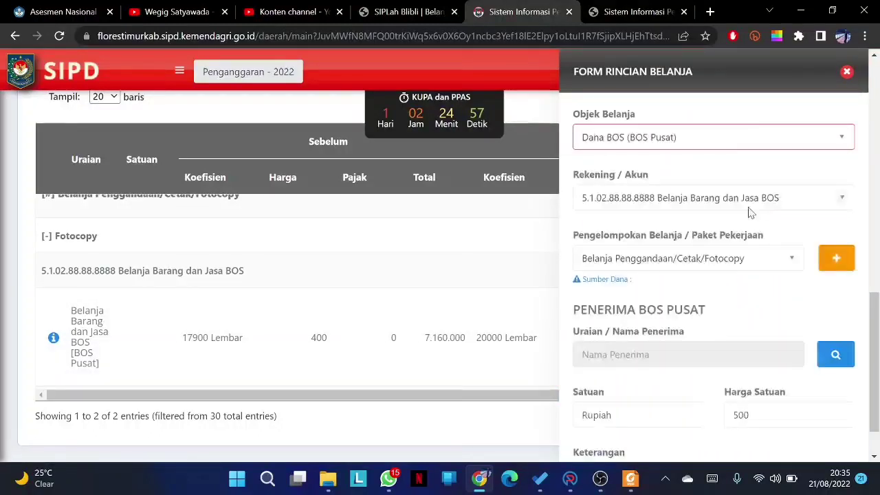
pyautogui.moveTo(878, 292); pyautogui.dragTo(877, 318)
pyautogui.scroll(-3, 865, 261)
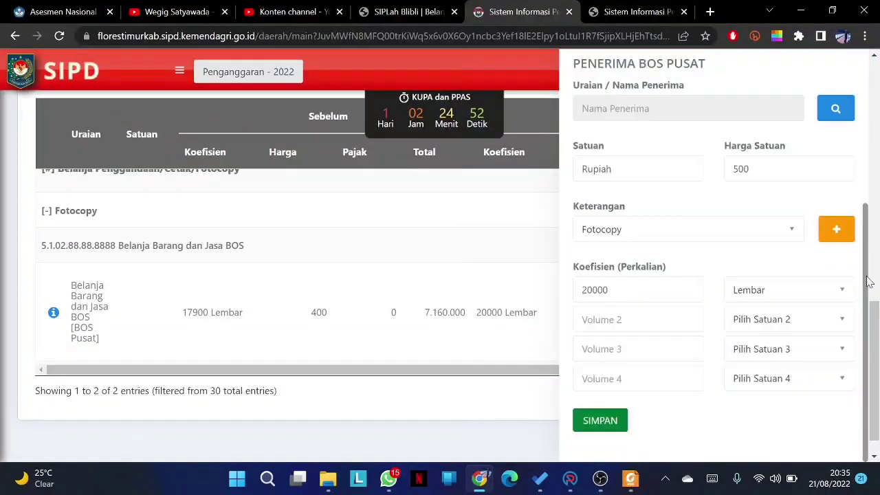
pyautogui.doubleClick(577, 290)
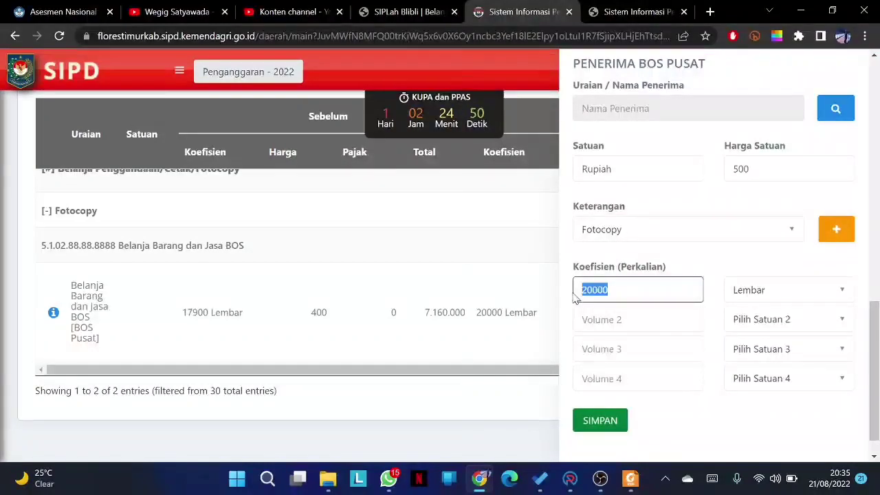
pyautogui.write('225')
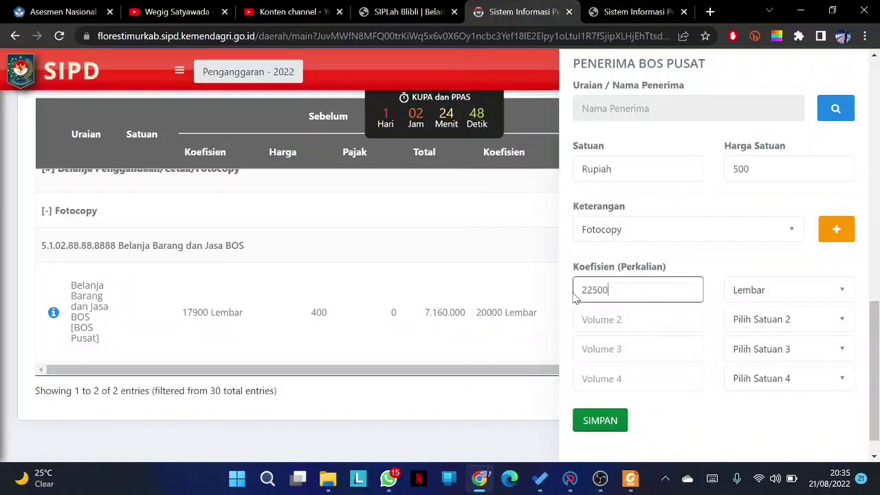
pyautogui.click(740, 169)
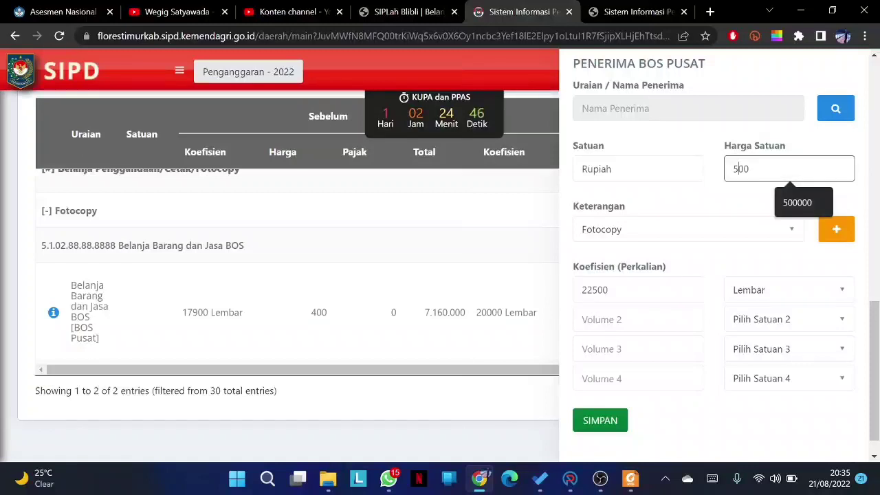
pyautogui.press('BackSpace')
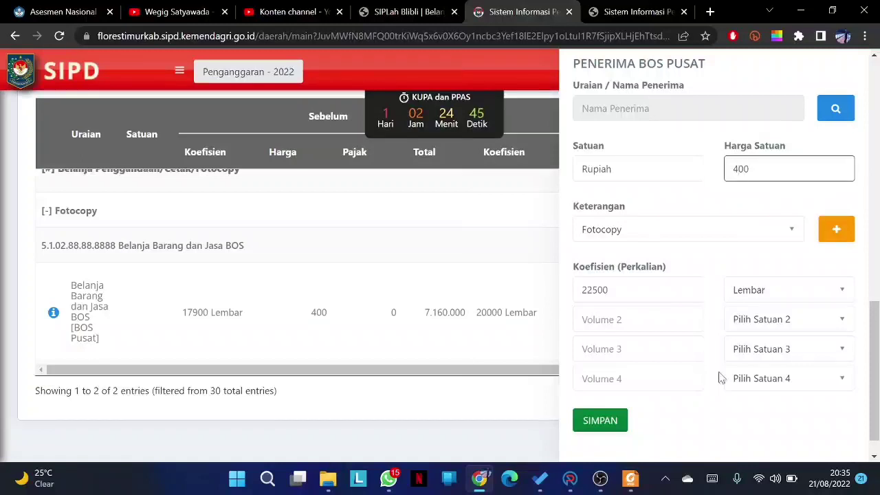
pyautogui.click(623, 421)
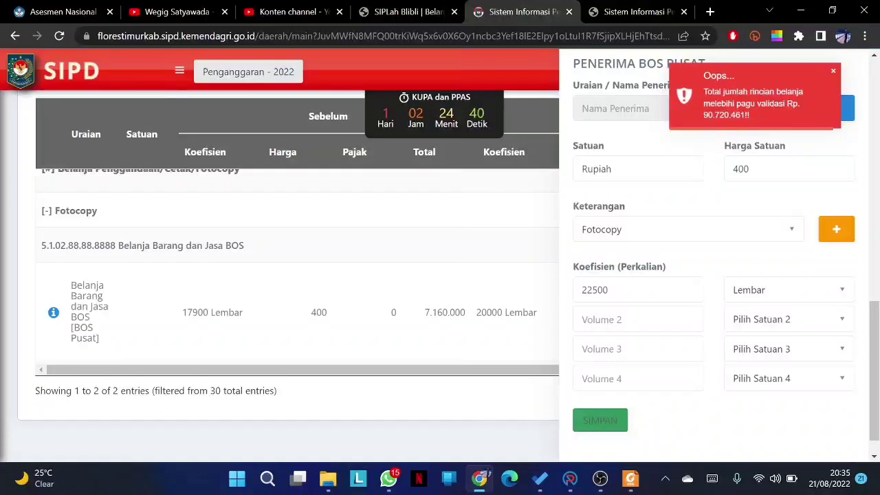
pyautogui.moveTo(592, 289); pyautogui.dragTo(603, 290)
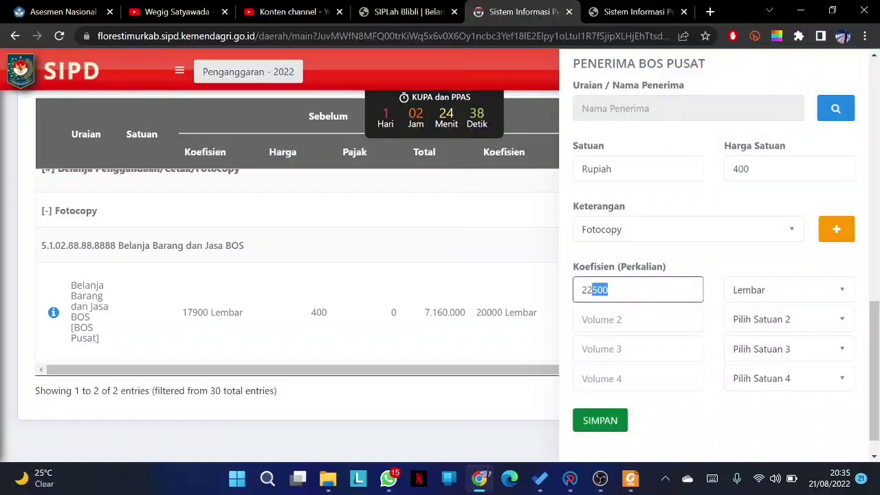
pyautogui.click(614, 421)
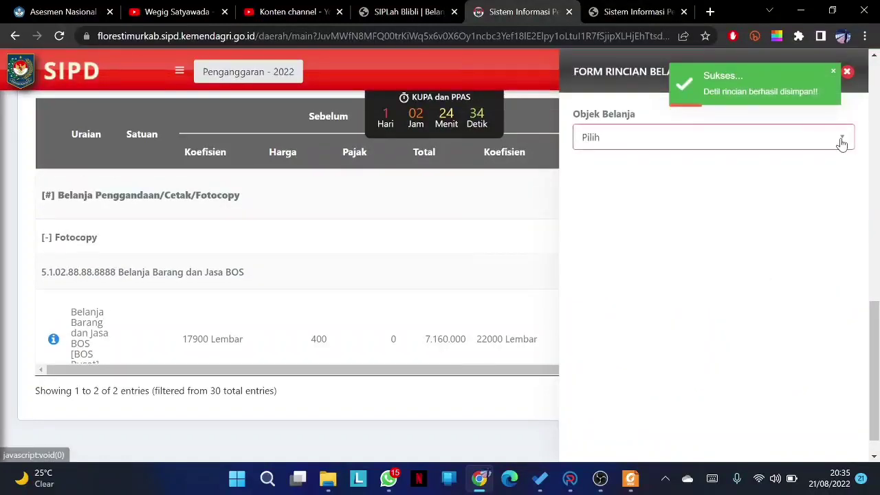
pyautogui.click(847, 72)
pyautogui.moveTo(872, 317); pyautogui.dragTo(876, 234)
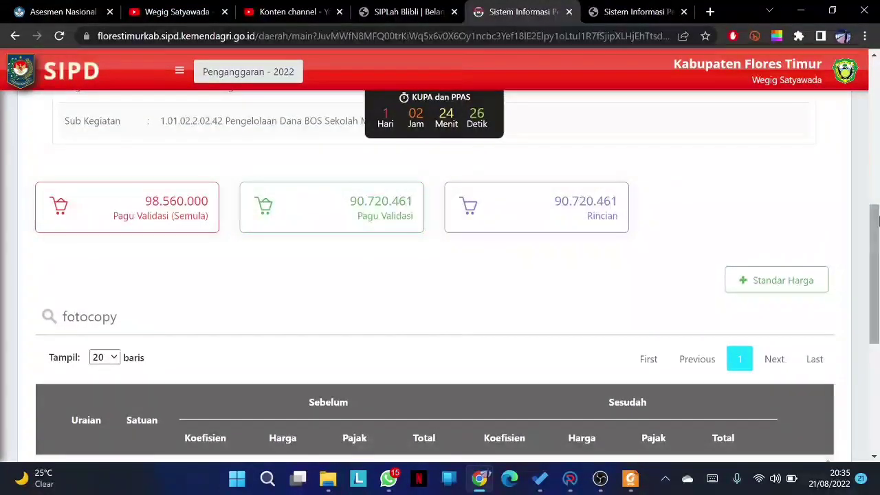
pyautogui.moveTo(878, 218); pyautogui.dragTo(876, 316)
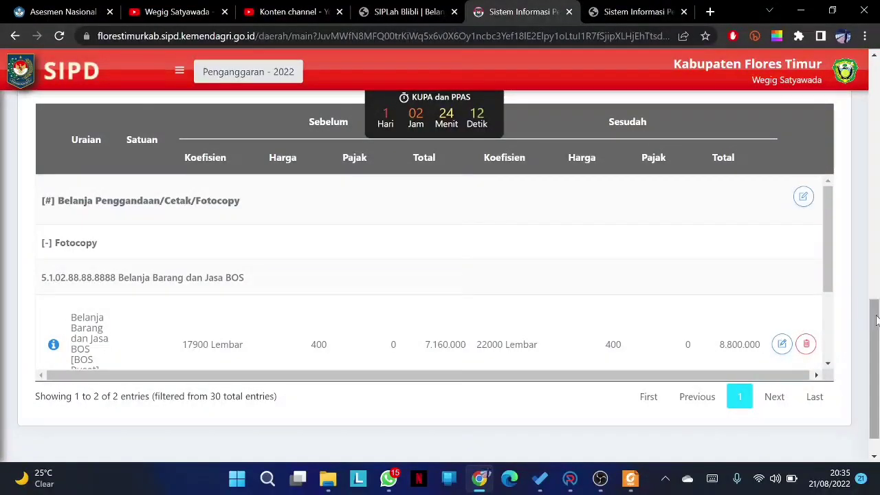
pyautogui.scroll(1, 877, 295)
pyautogui.scroll(4, 877, 294)
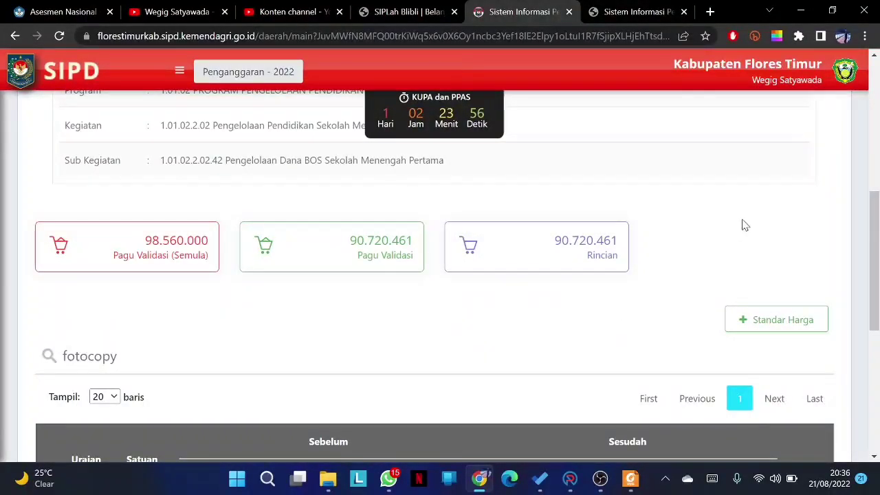
# - Log out from the avatar menu, sign in again with the saved Keuangan Daerah login, and choose 2022
pyautogui.click(845, 70)
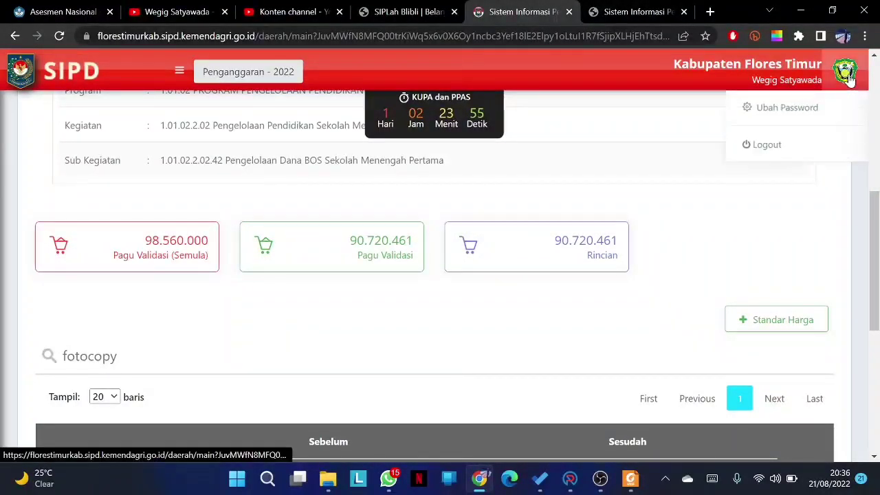
pyautogui.click(779, 149)
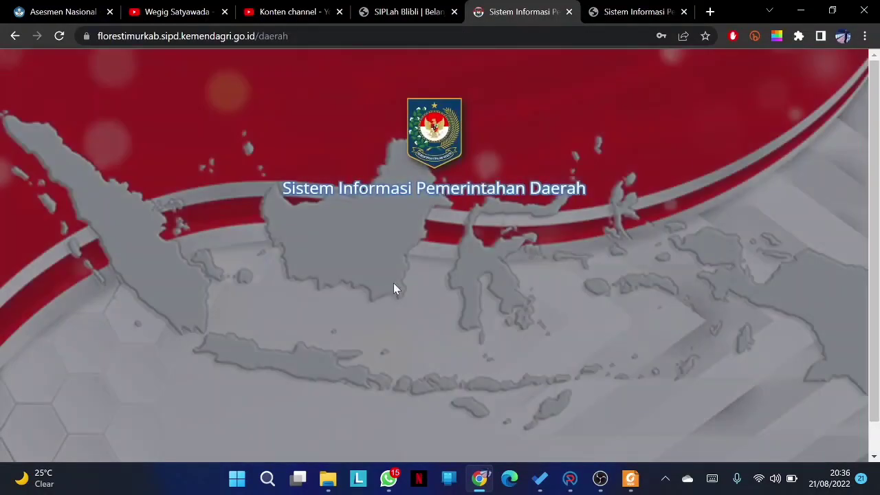
pyautogui.click(442, 257)
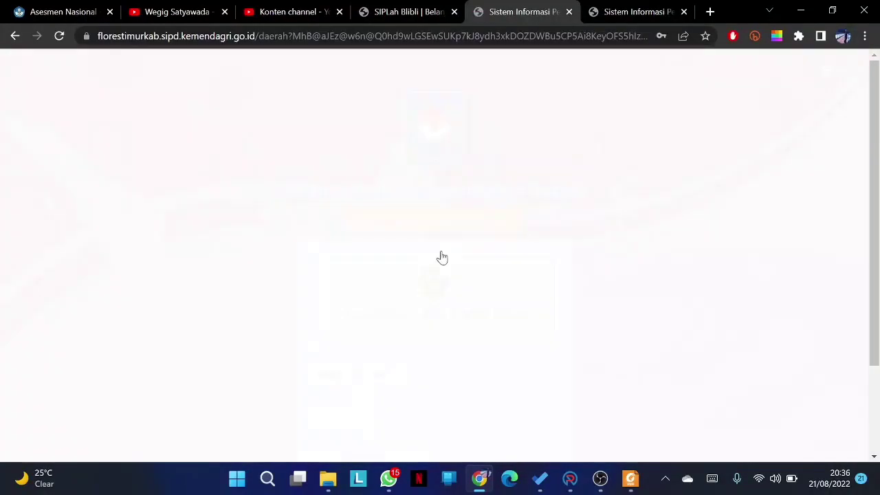
pyautogui.scroll(-2, 438, 285)
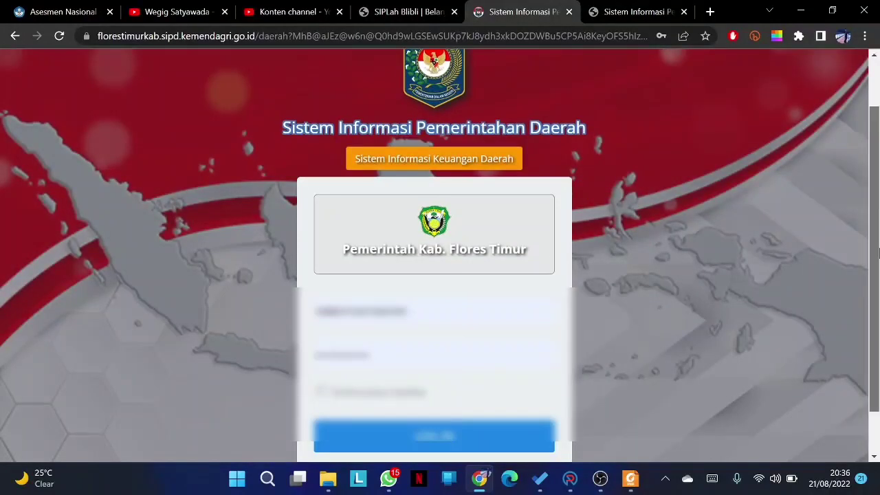
pyautogui.click(436, 312)
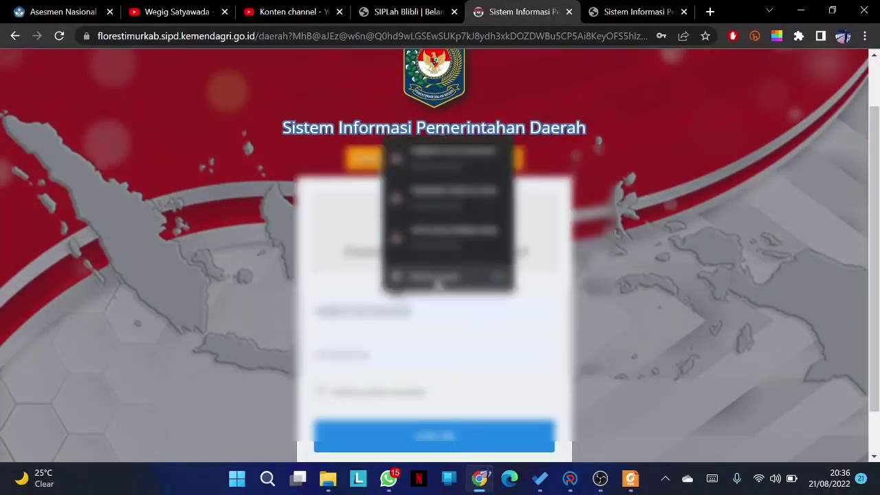
pyautogui.click(456, 237)
pyautogui.click(435, 432)
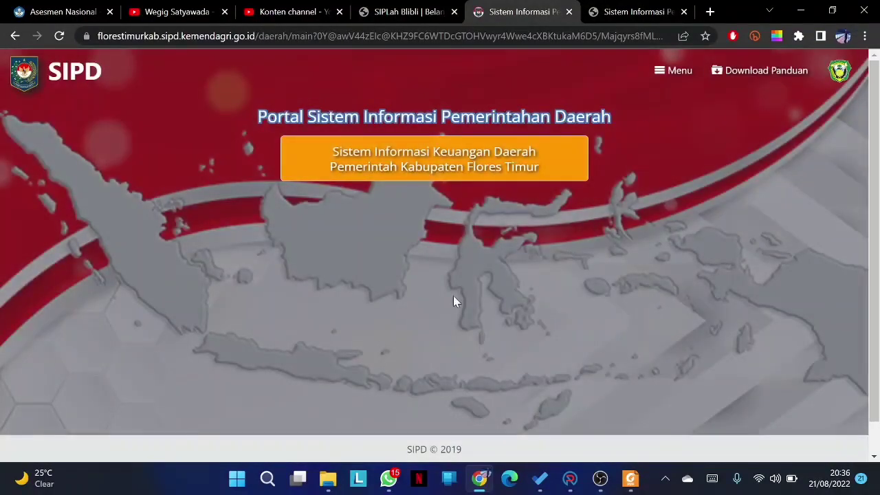
pyautogui.click(479, 237)
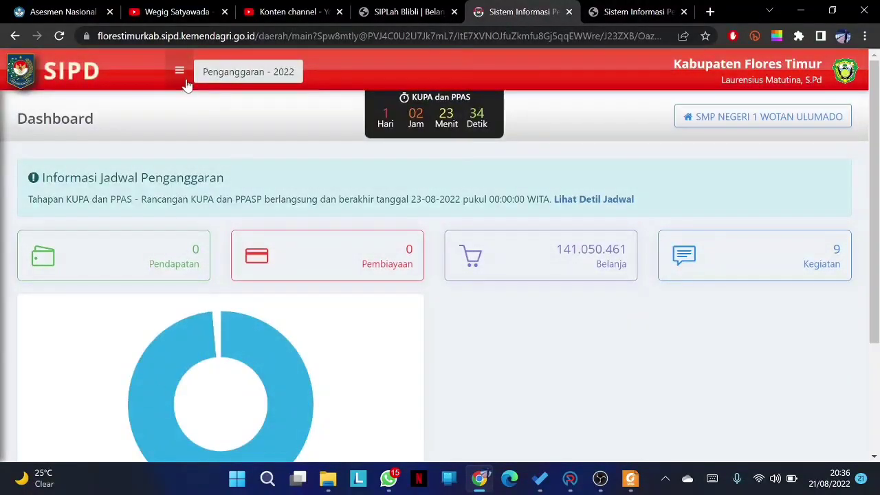
# - Open Sub Kegiatan Belanja from the sidebar and scroll to confirm the BOS row's Rincian equals 90.720.461
pyautogui.click(180, 70)
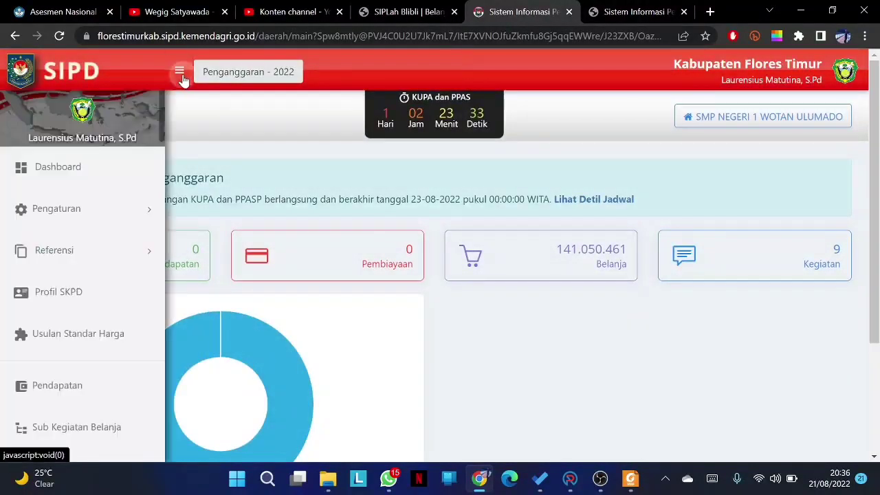
pyautogui.click(124, 426)
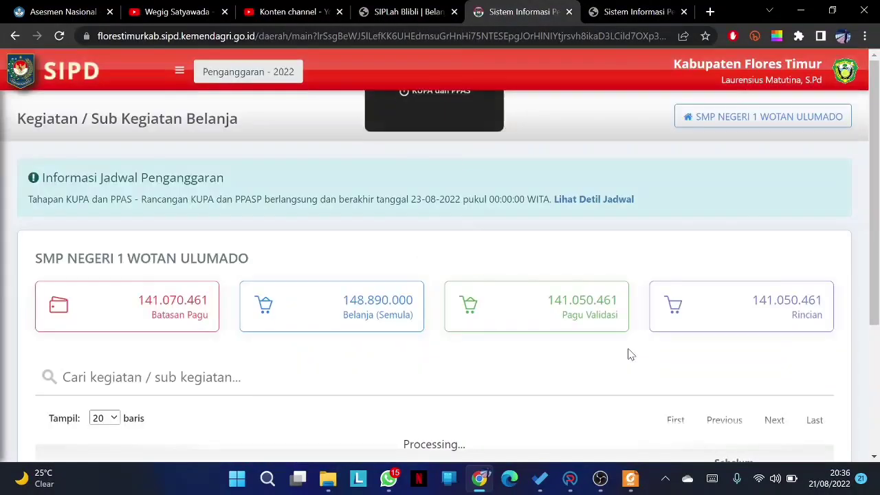
pyautogui.moveTo(877, 141); pyautogui.dragTo(879, 192)
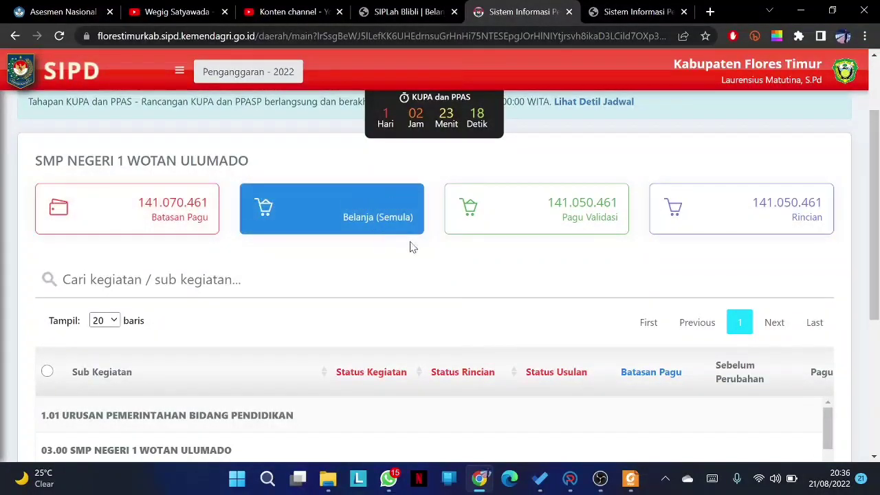
pyautogui.scroll(-4, 877, 197)
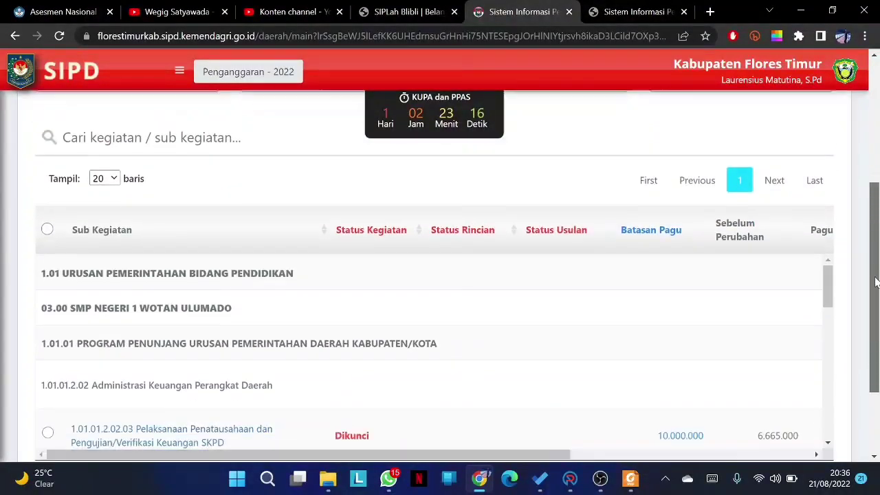
pyautogui.moveTo(830, 187); pyautogui.dragTo(830, 319)
pyautogui.moveTo(561, 345); pyautogui.dragTo(815, 341)
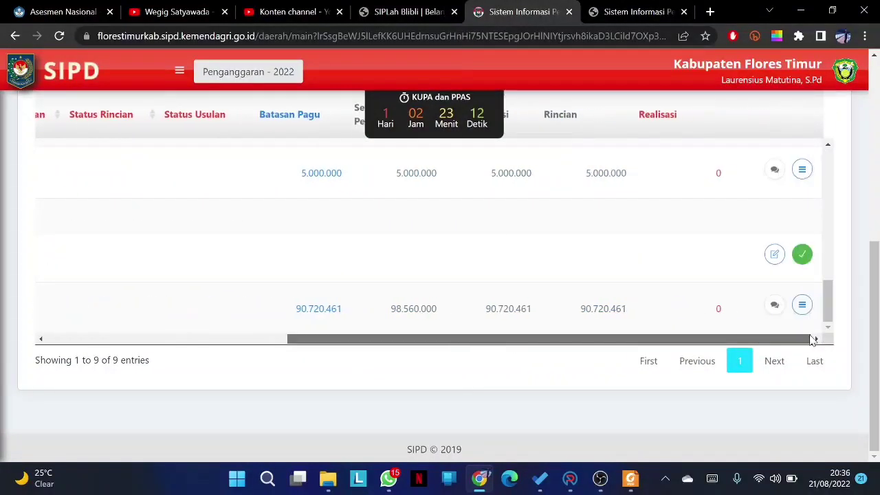